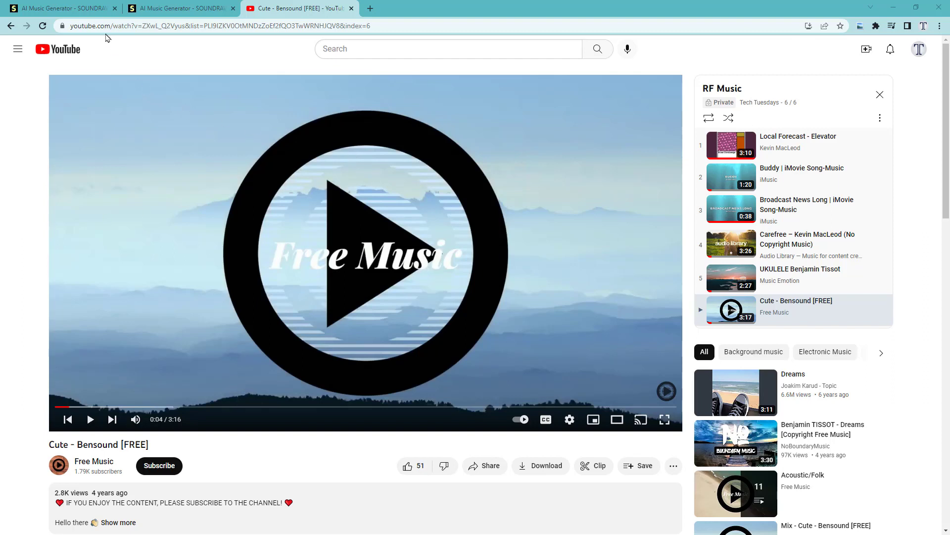
Switch to the browser tab showing the Soundraw AI Music Generator home page.
left_click(69, 10)
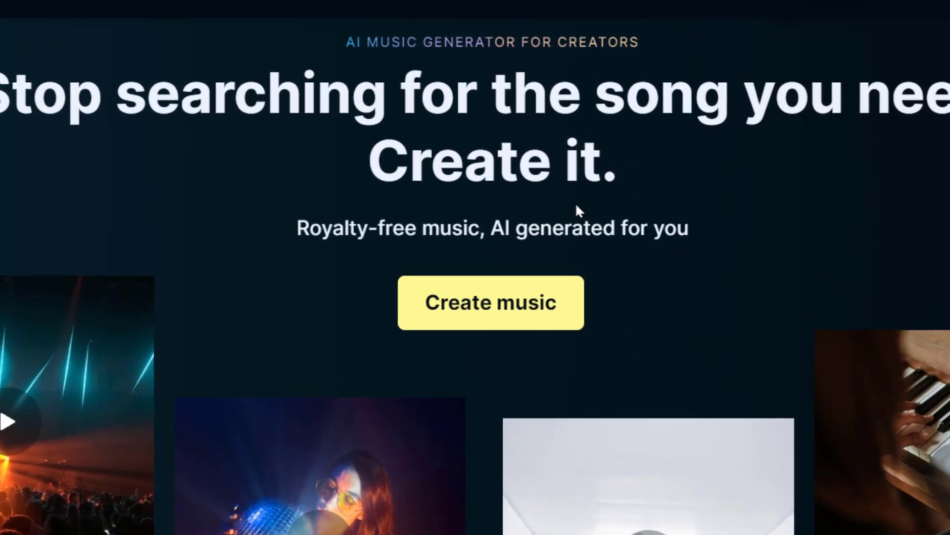
Start a new track and set its length to 0:30.
left_click(525, 330)
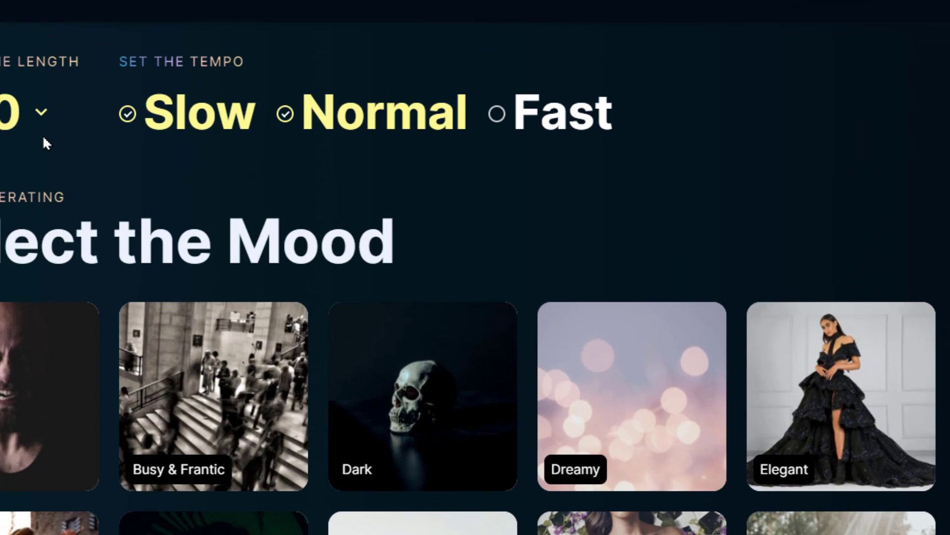
left_click(275, 144)
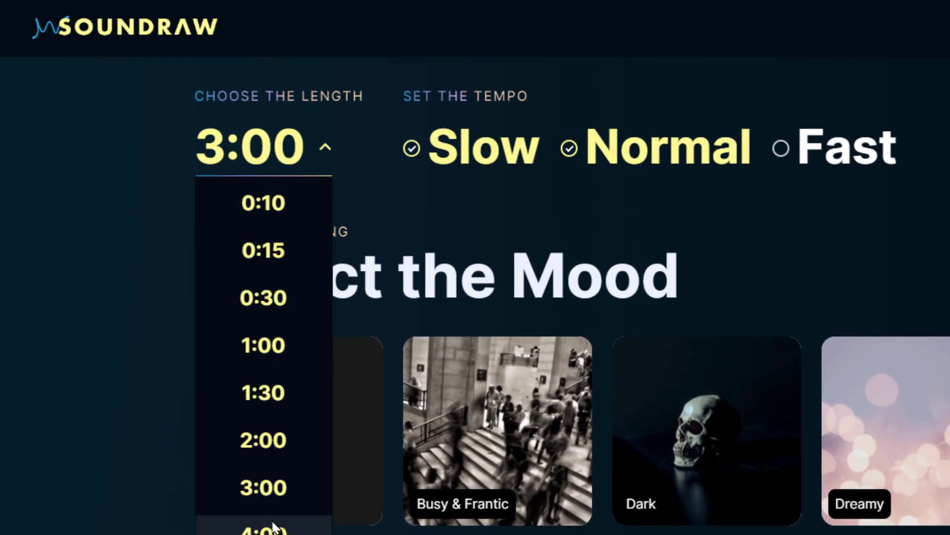
left_click(268, 253)
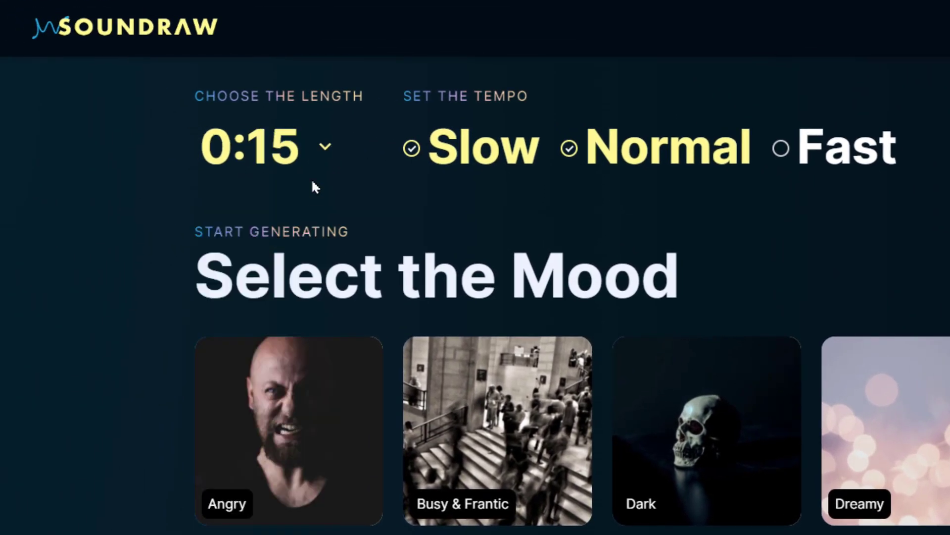
left_click(319, 158)
left_click(272, 297)
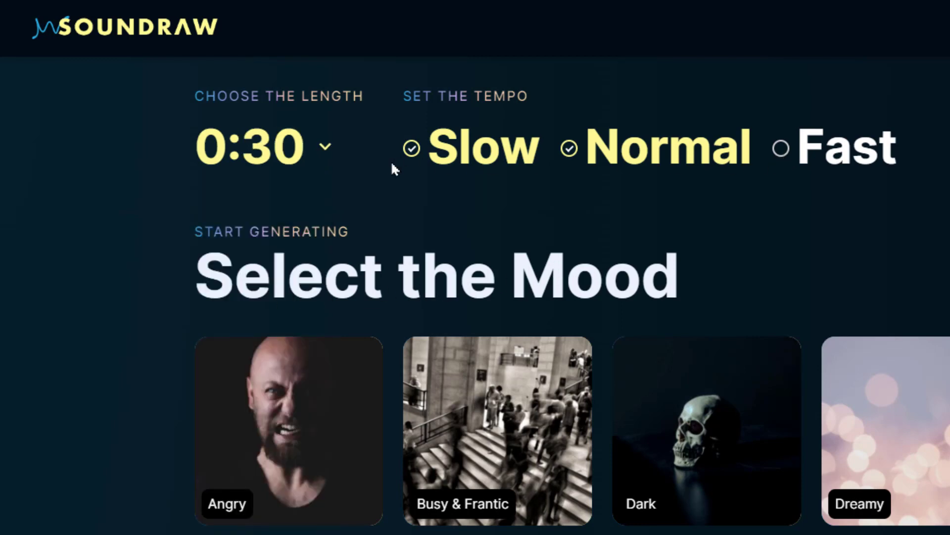
Add Fast to the tempo choices and scroll down to the theme tiles.
left_click(780, 153)
scroll(554, 483, "down", 15)
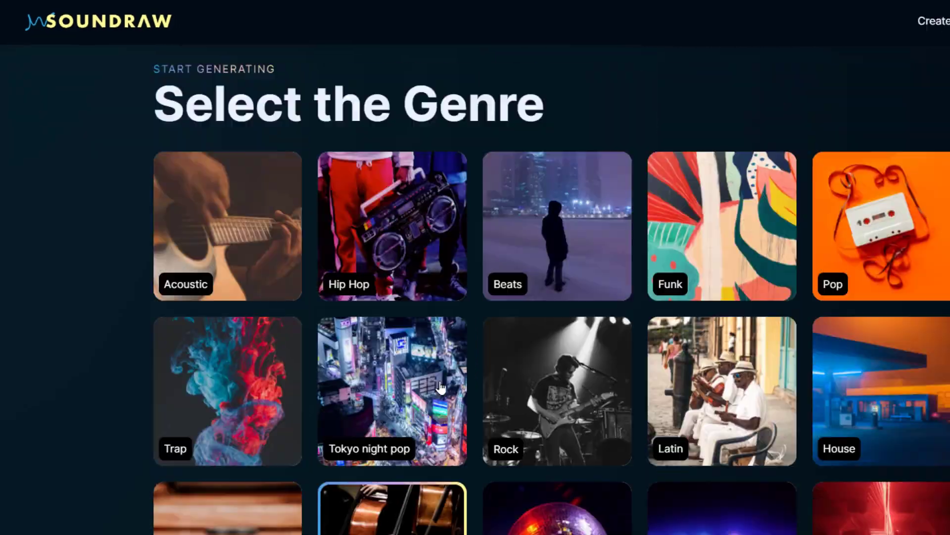
scroll(554, 483, "up", 12)
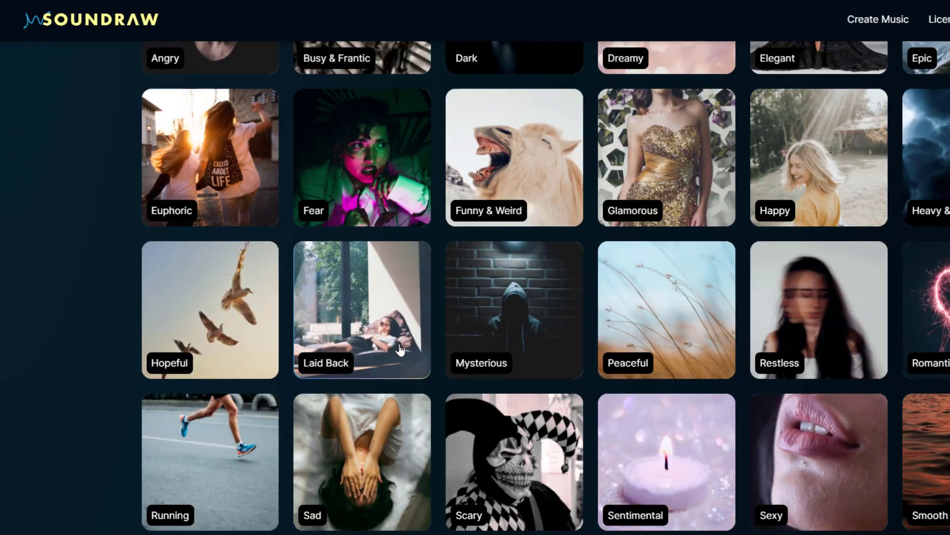
scroll(400, 349, "up", 4)
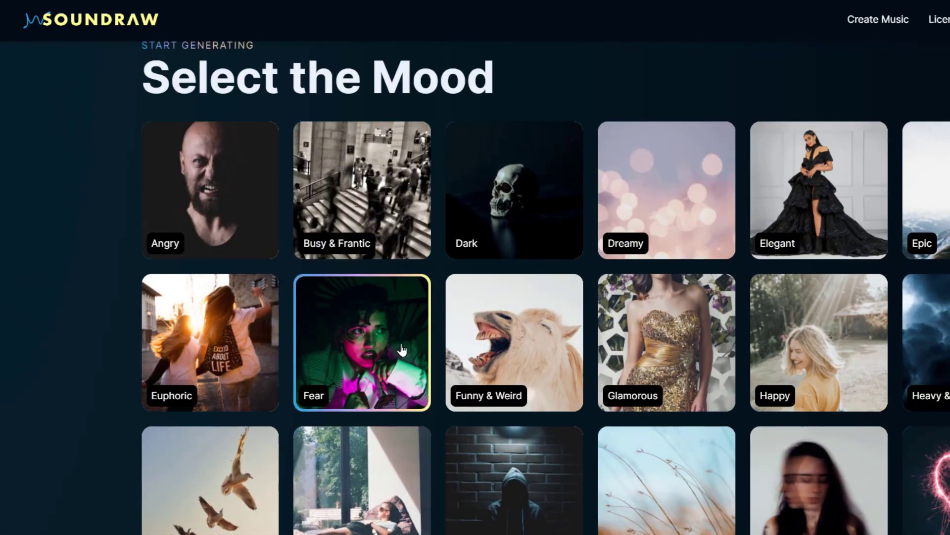
scroll(399, 350, "down", 12)
scroll(417, 353, "down", 17)
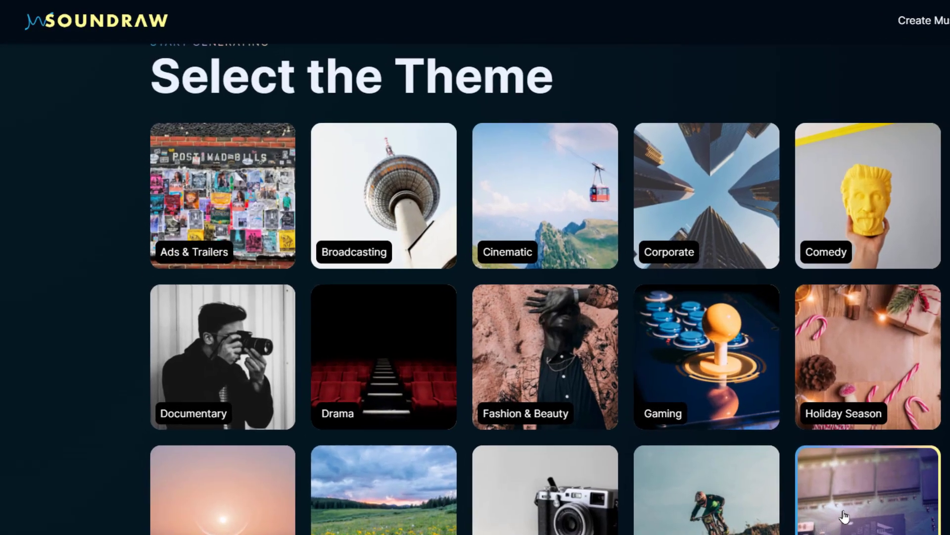
Choose the Technology theme and open the Mood filter tags.
left_click(797, 488)
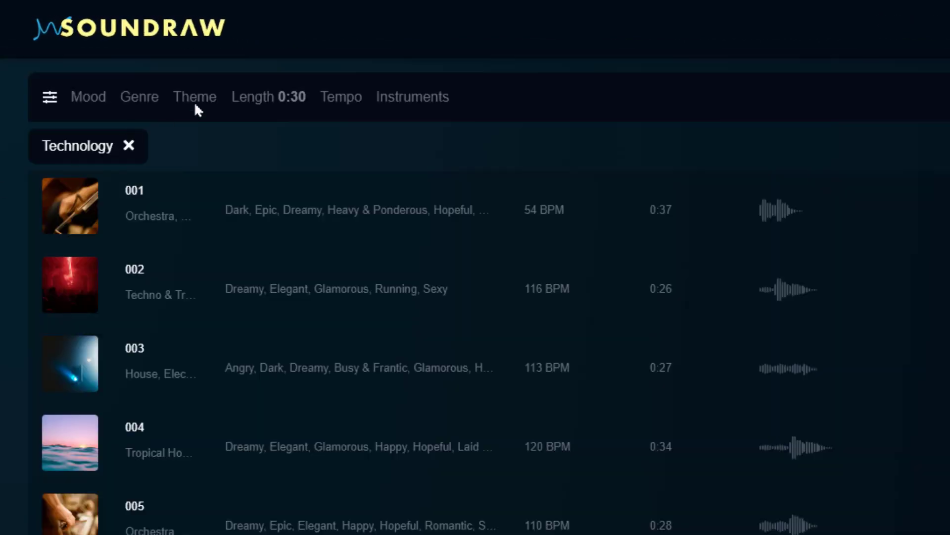
left_click(86, 101)
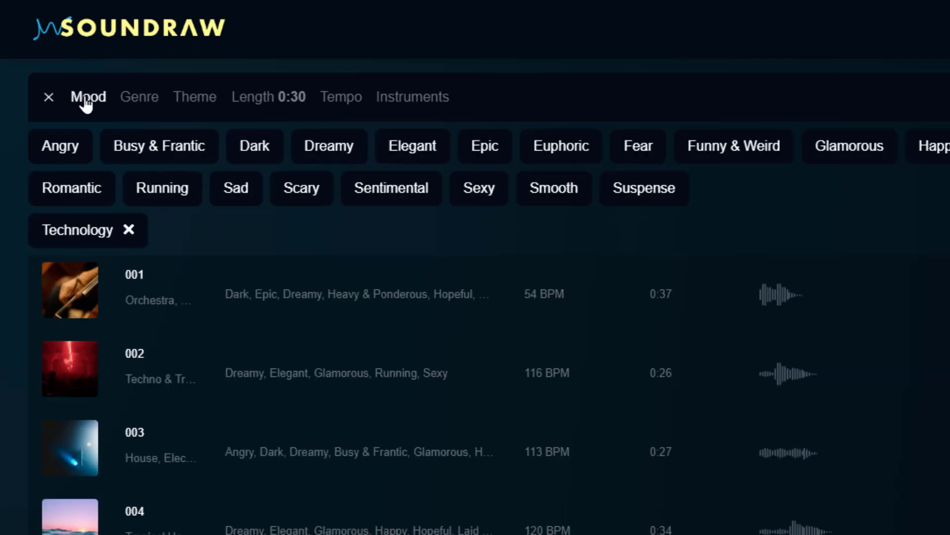
left_click(101, 99)
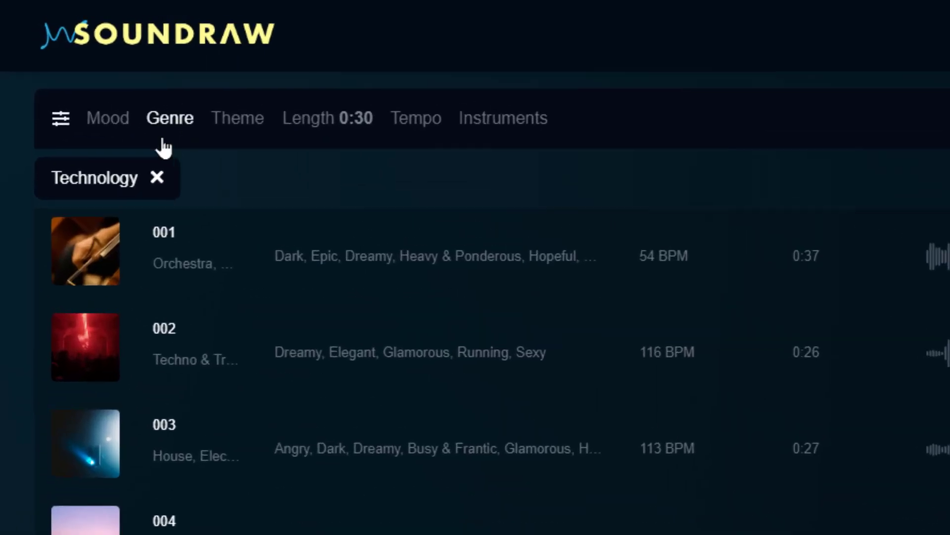
left_click(146, 168)
Browse the Genre, Theme, Length, Tempo and Instruments filter tabs, then close Instruments.
left_click(244, 174)
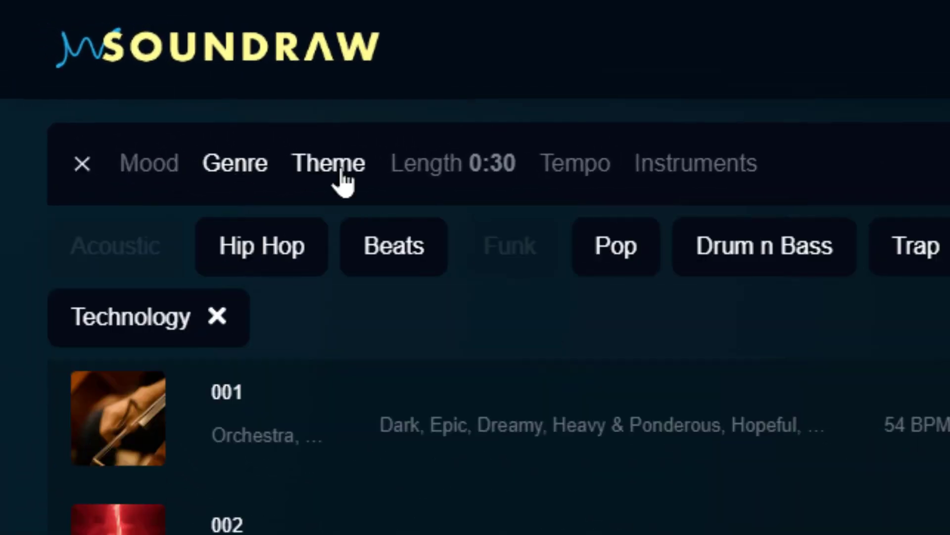
left_click(341, 174)
left_click(431, 180)
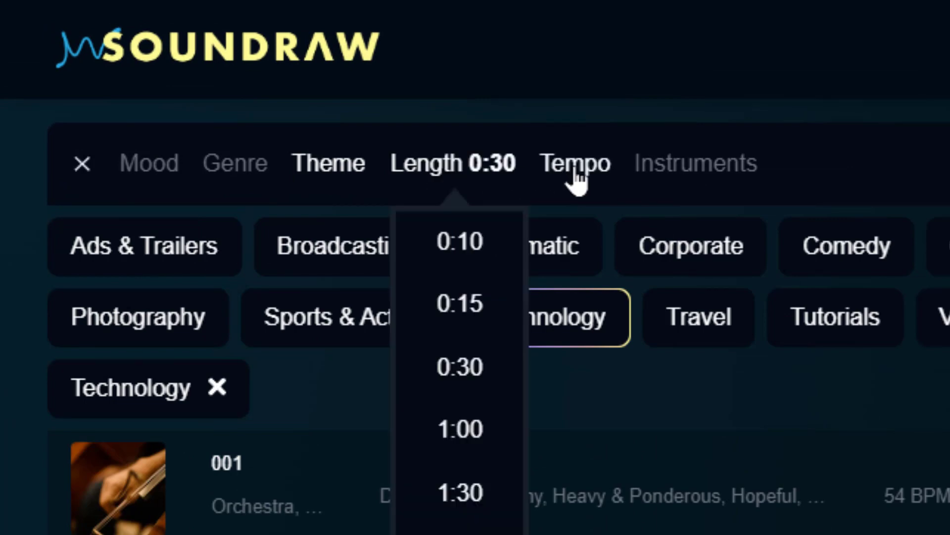
left_click(570, 178)
left_click(678, 153)
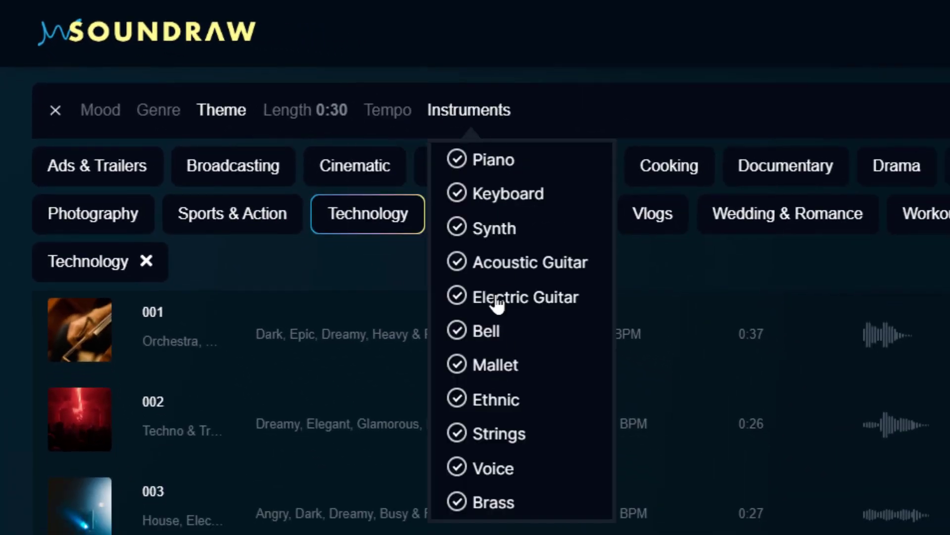
left_click(456, 430)
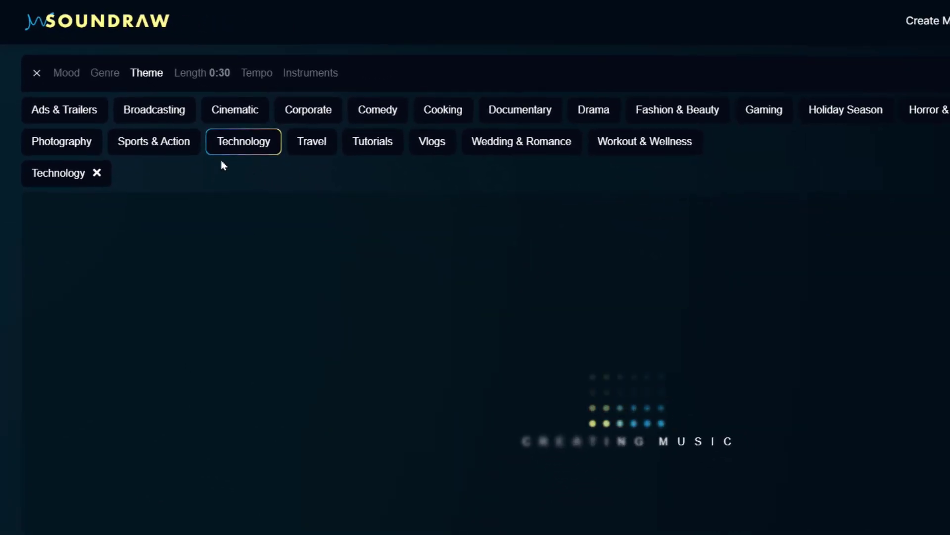
Show the Mood filter tags and toggle the Video Preview panel open and closed.
left_click(67, 73)
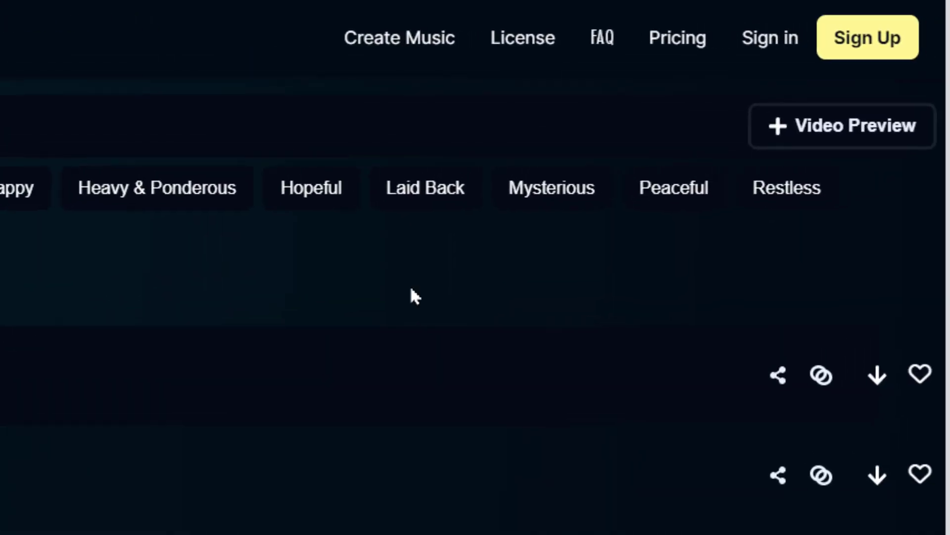
left_click(830, 143)
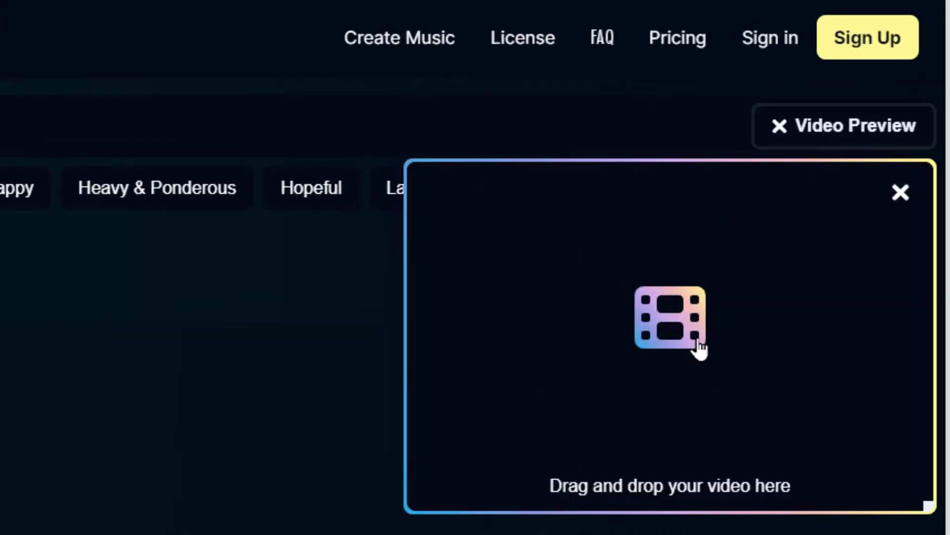
left_click(816, 138)
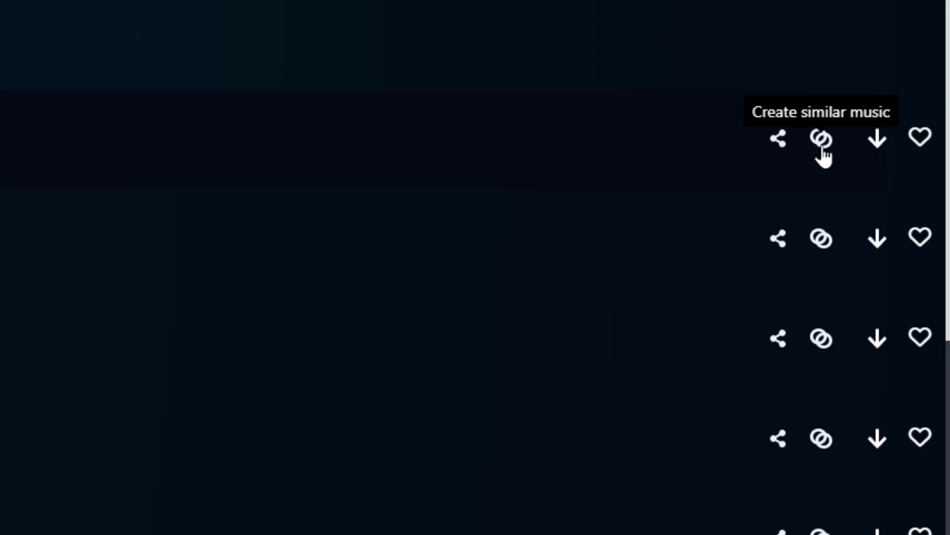
left_click(918, 141)
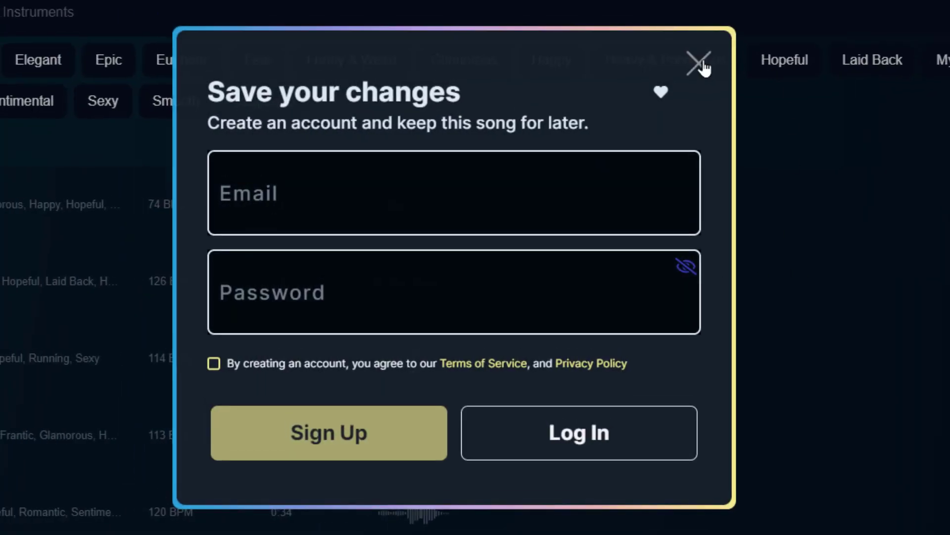
left_click(701, 65)
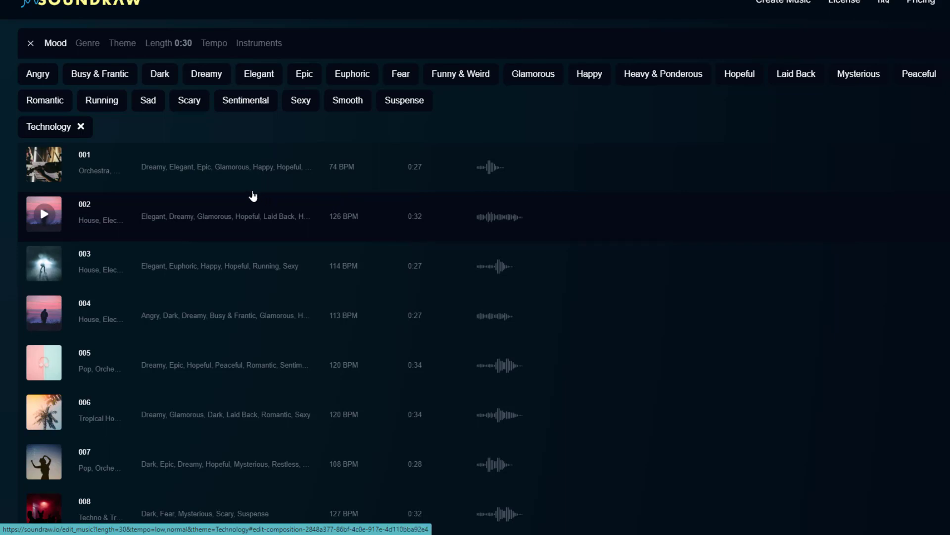
Open track 002's energy sections and delete a Low section, trimming it to 0:32.
left_click(141, 183)
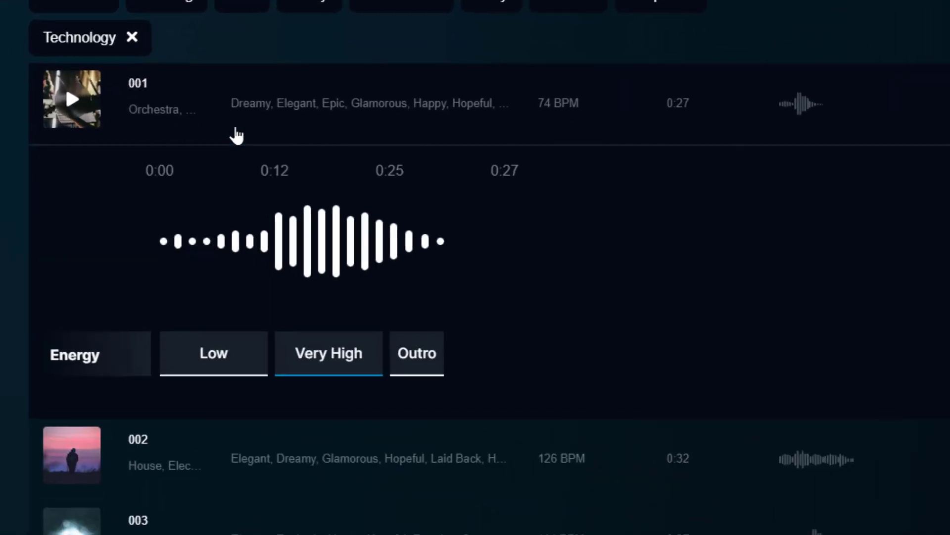
left_click(414, 492)
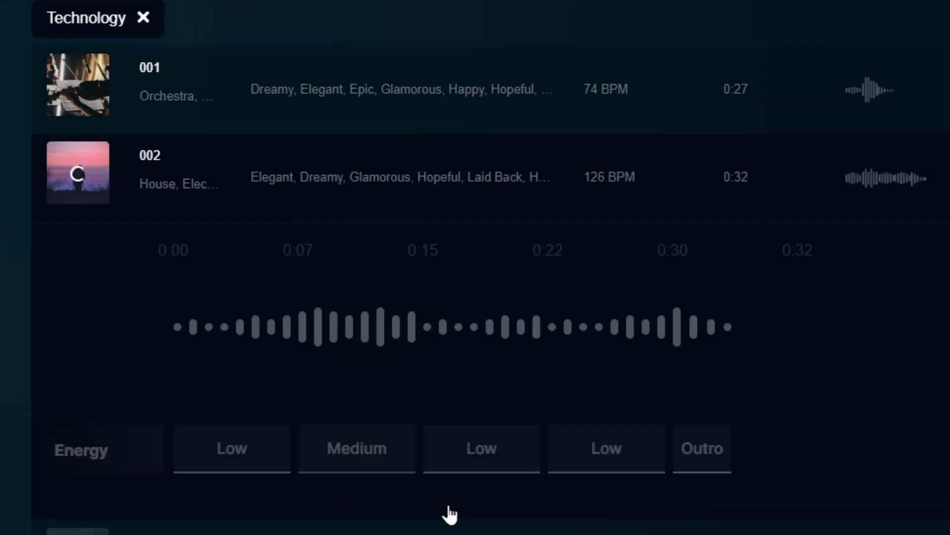
mouse_move(250, 399)
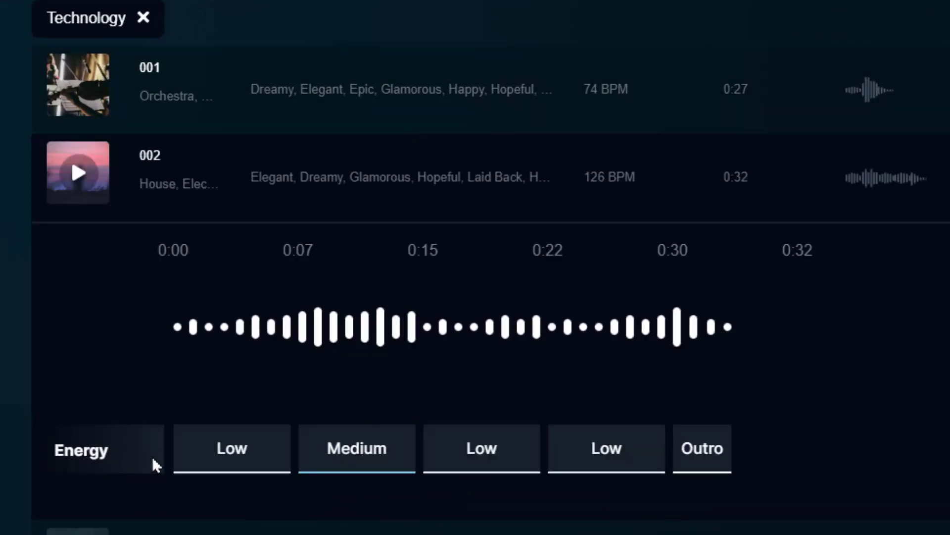
mouse_move(276, 370)
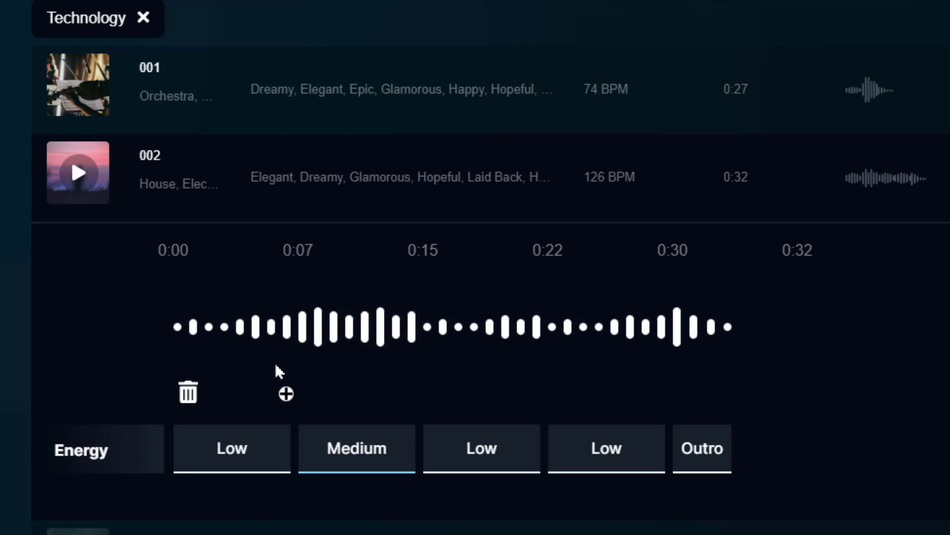
left_click(286, 394)
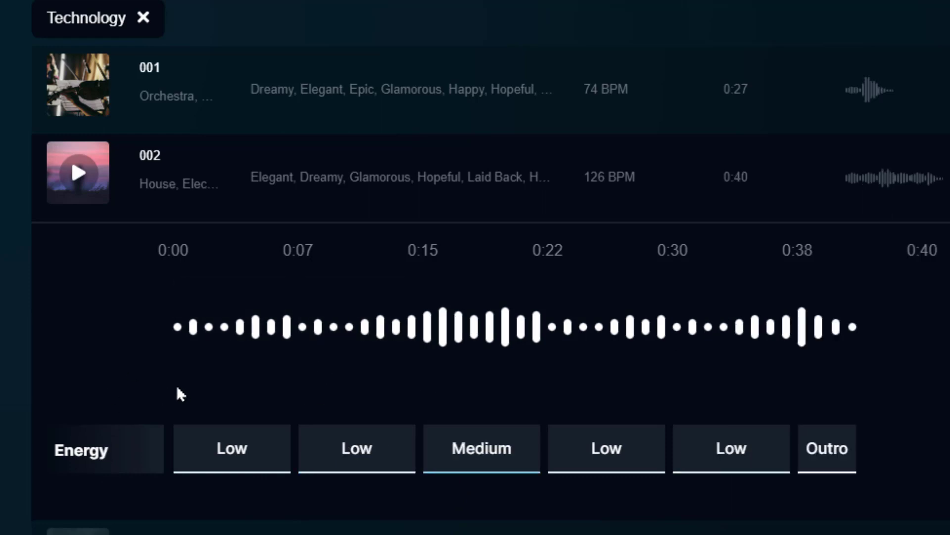
left_click(287, 395)
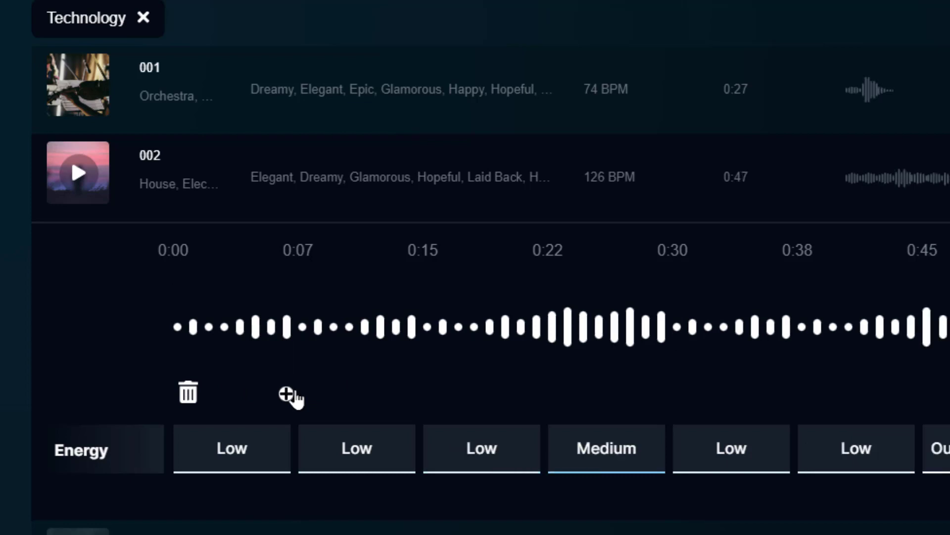
left_click(312, 394)
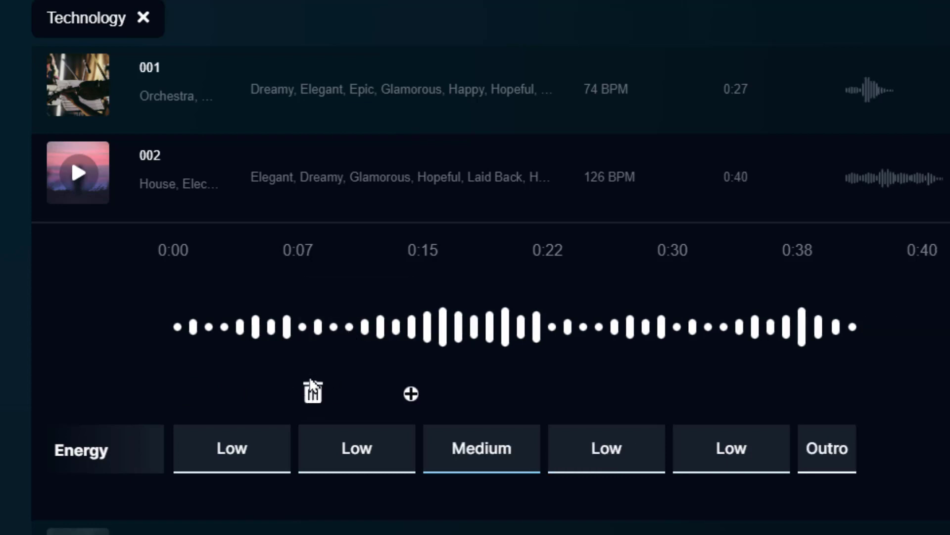
left_click(312, 394)
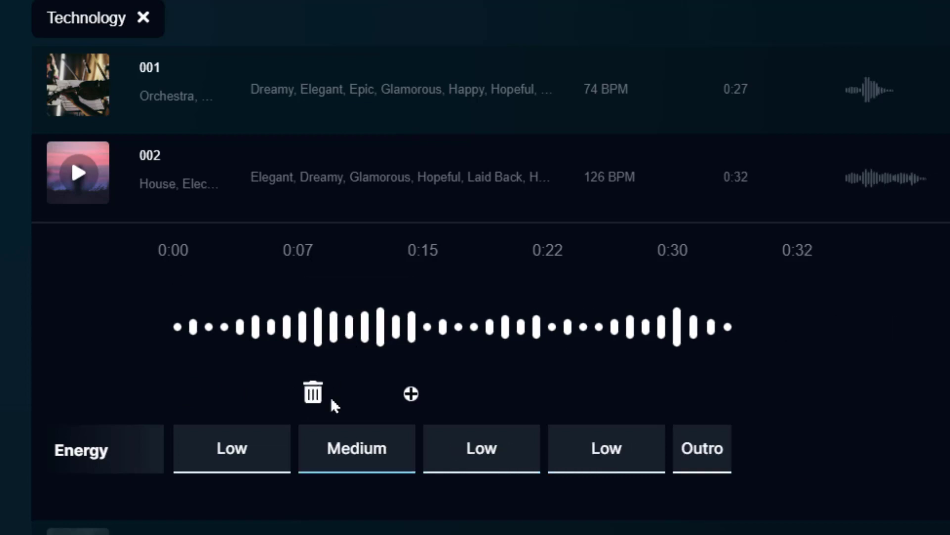
Set the first three energy sections to Low, High and Very High.
left_click(251, 471)
left_click(256, 464)
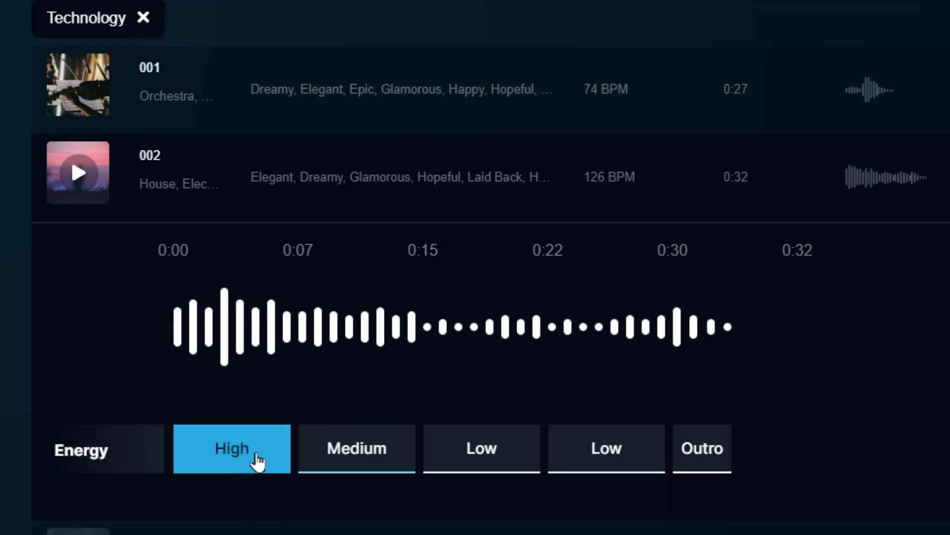
left_click(256, 463)
left_click(257, 463)
left_click(377, 469)
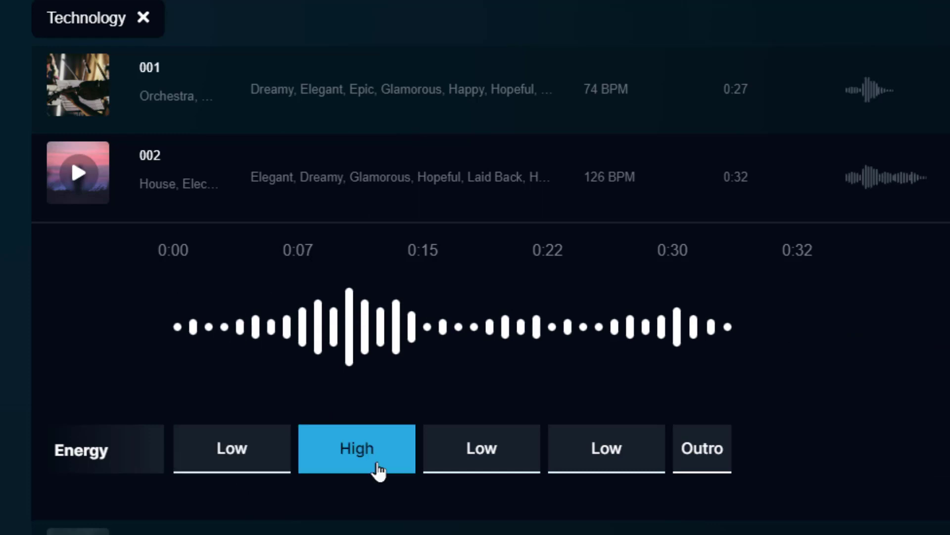
left_click(478, 454)
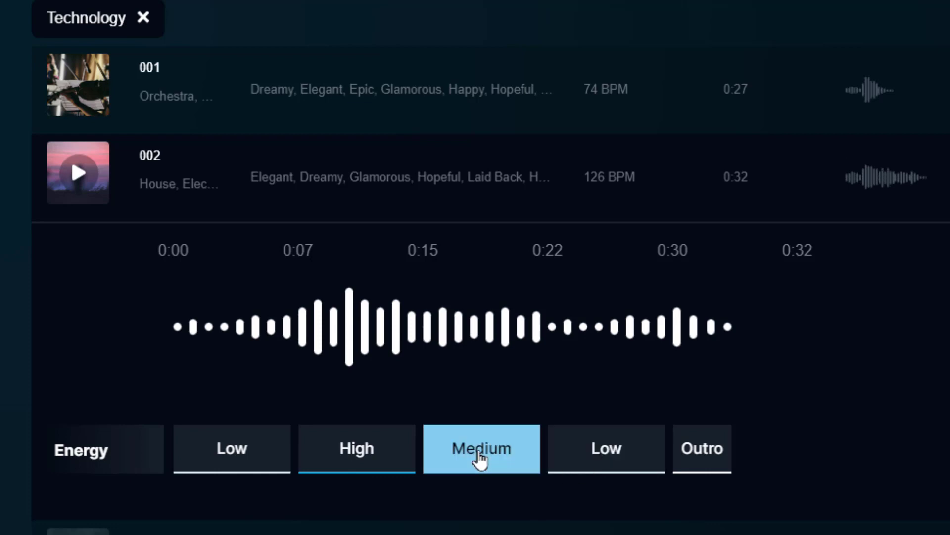
left_click(478, 455)
left_click(479, 454)
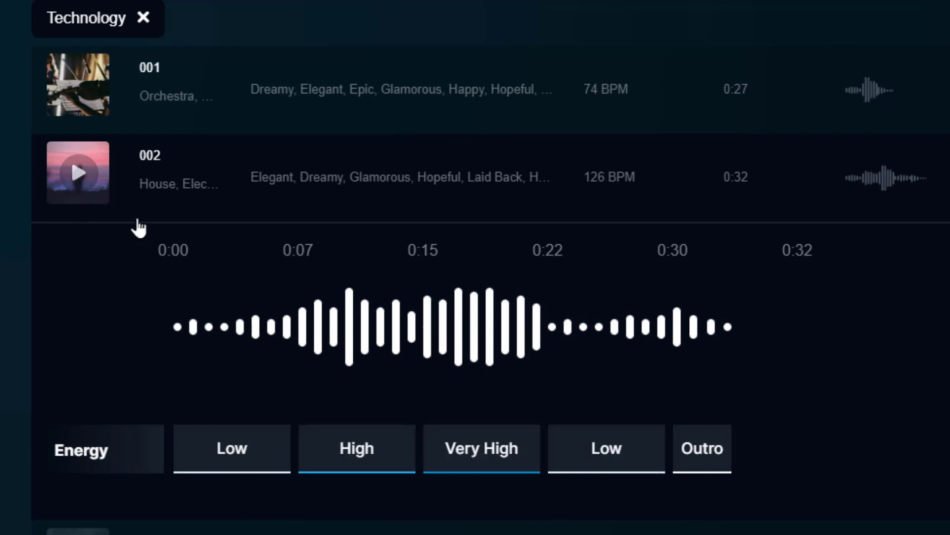
Play track 002 and cycle its fourth section's energy through the levels back to Low.
left_click(76, 176)
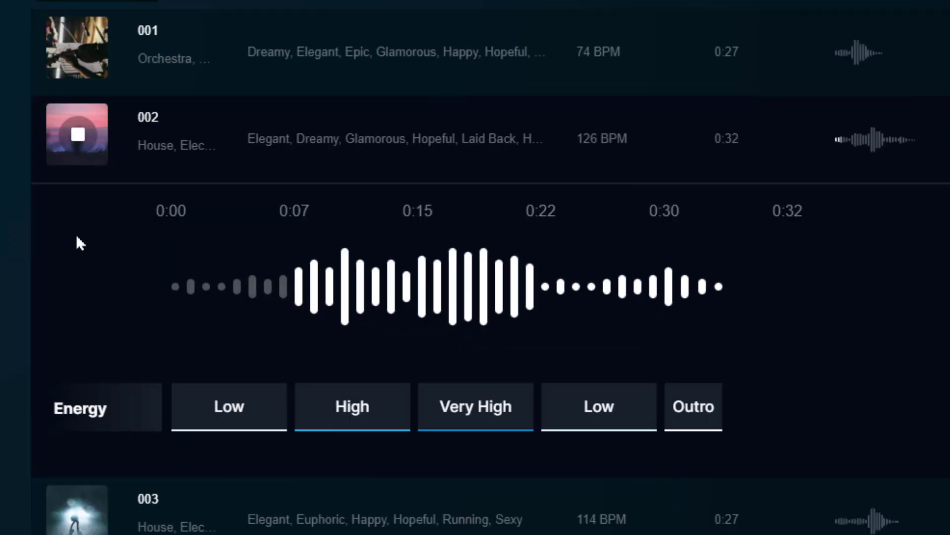
mouse_move(365, 327)
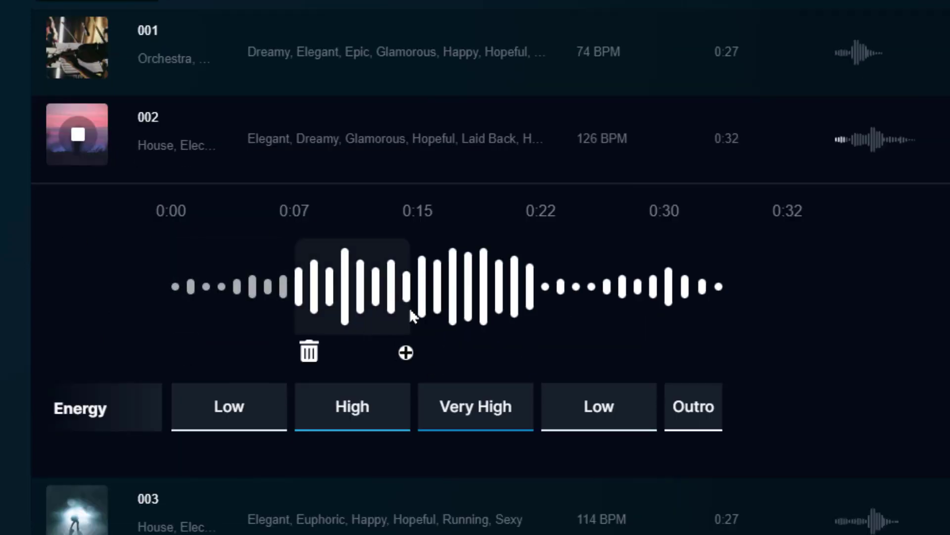
mouse_move(234, 301)
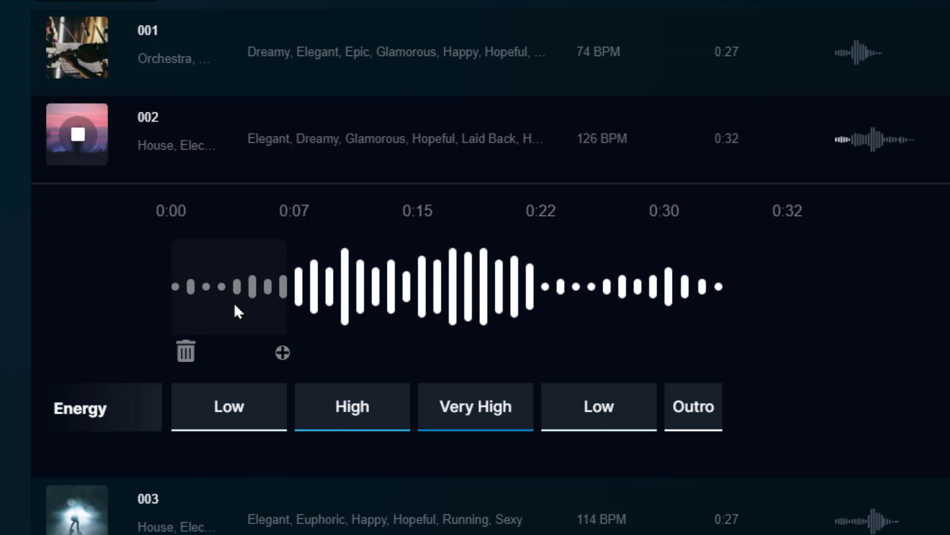
mouse_move(350, 314)
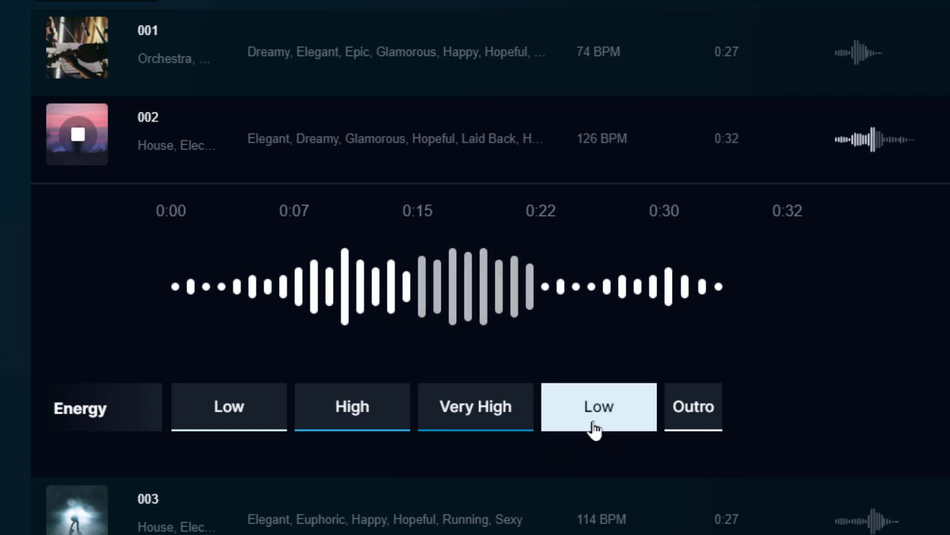
mouse_move(522, 278)
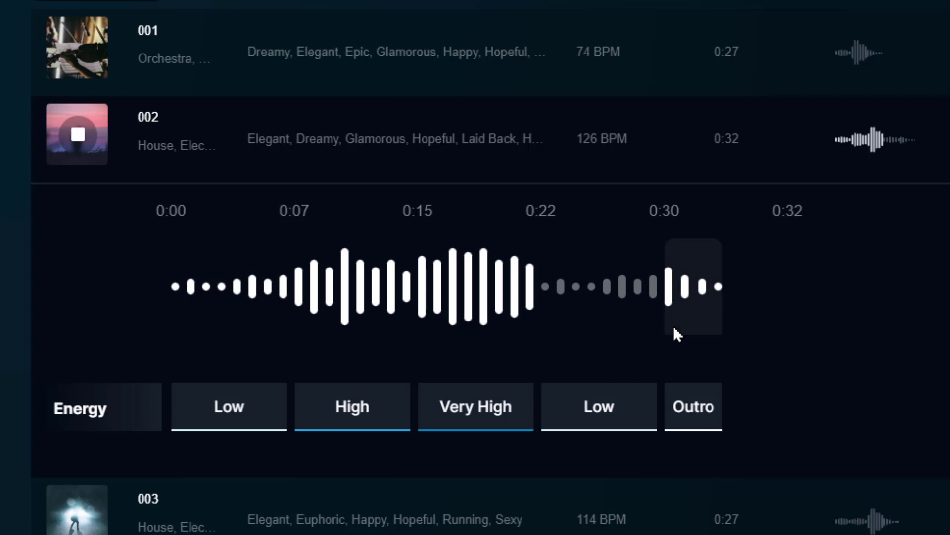
left_click(605, 409)
left_click(639, 426)
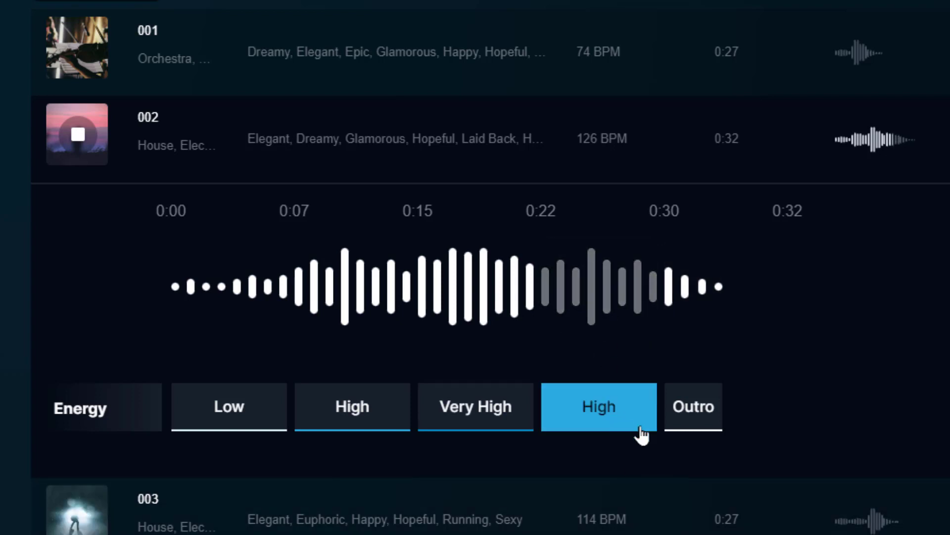
left_click(610, 415)
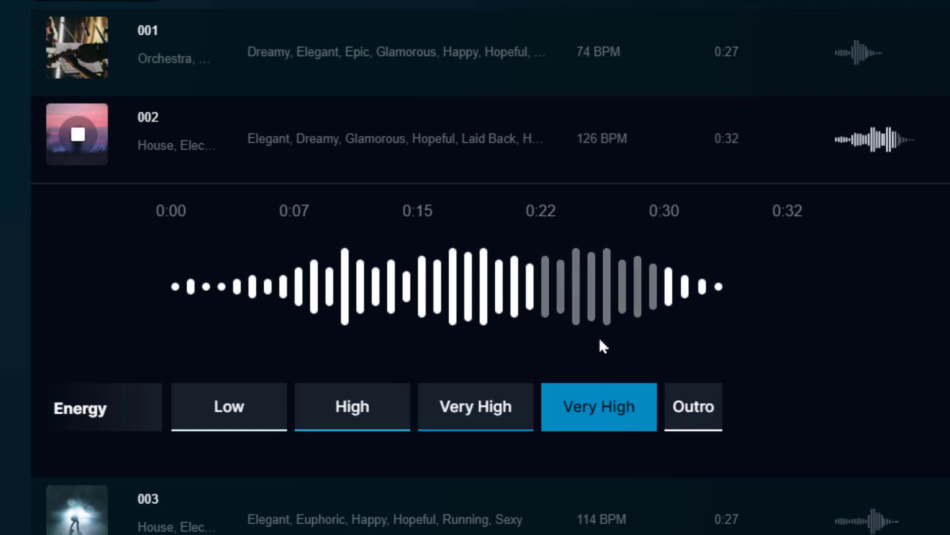
left_click(601, 414)
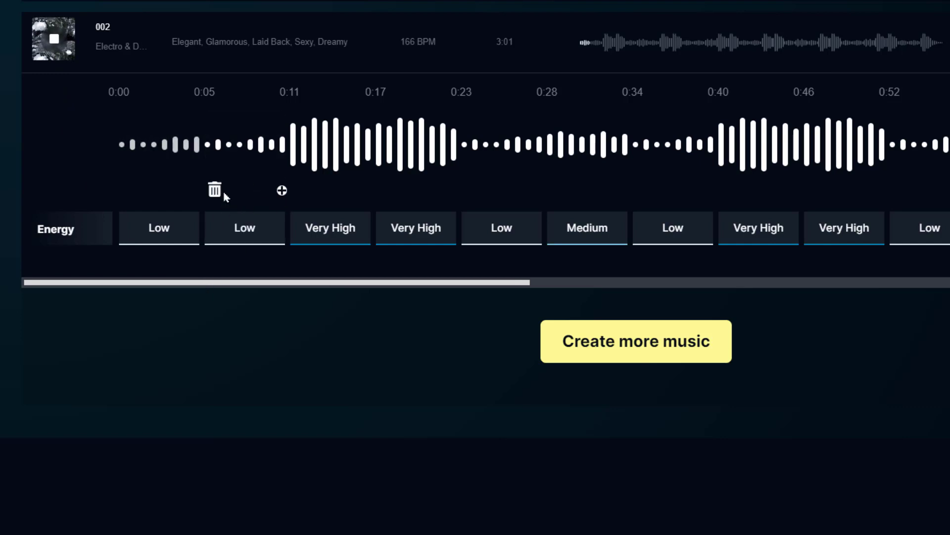
Delete a Low section, trimming the 166 BPM track to 2:55, and set the third section to Medium.
left_click(213, 191)
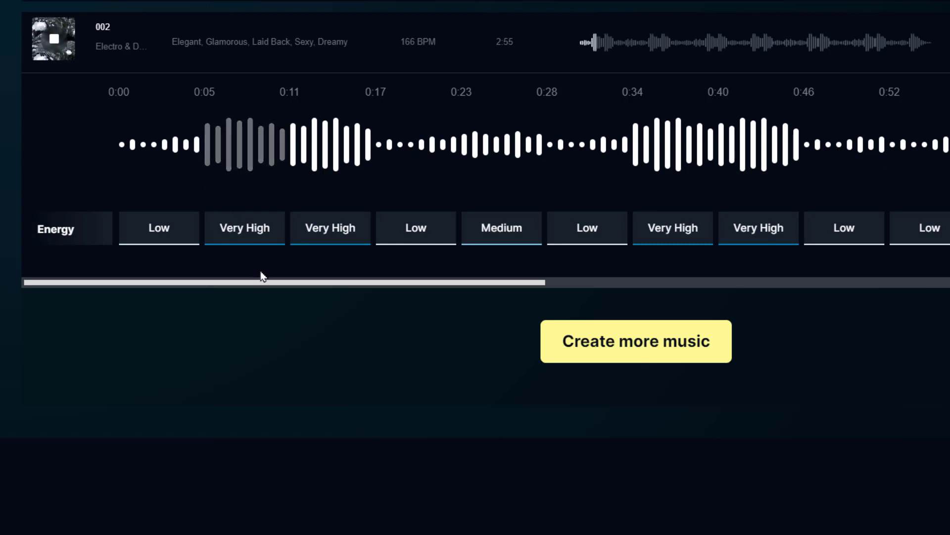
left_click(340, 237)
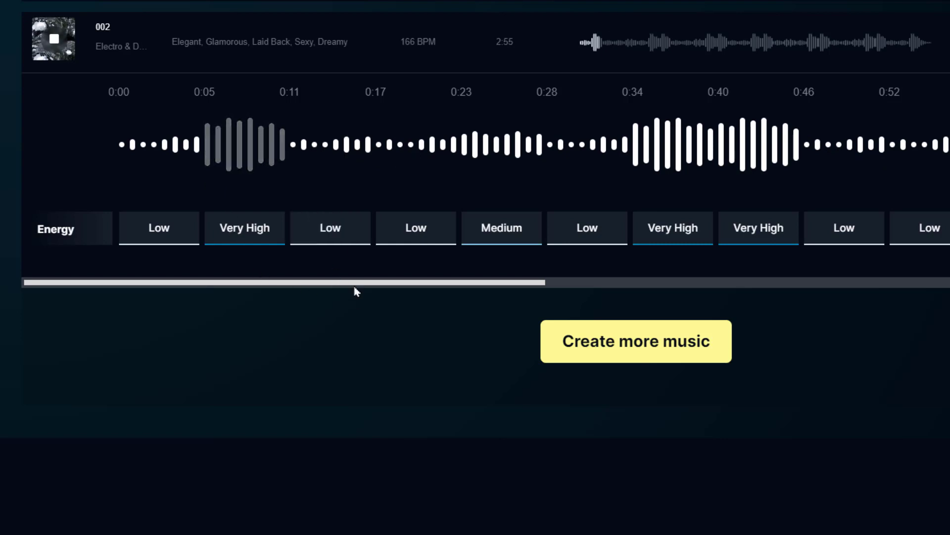
left_click(347, 239)
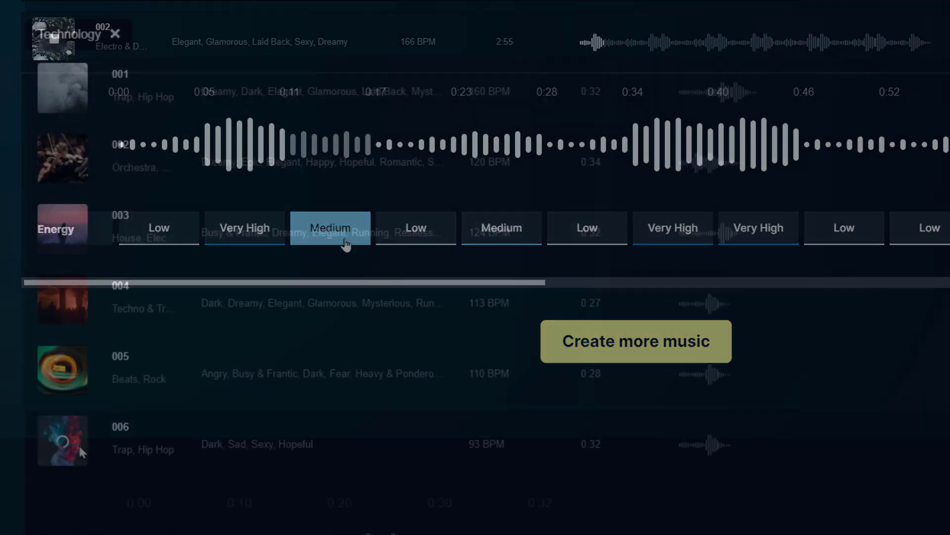
Play track 009 from the list, then stop its playback.
scroll(116, 410, "down", 10)
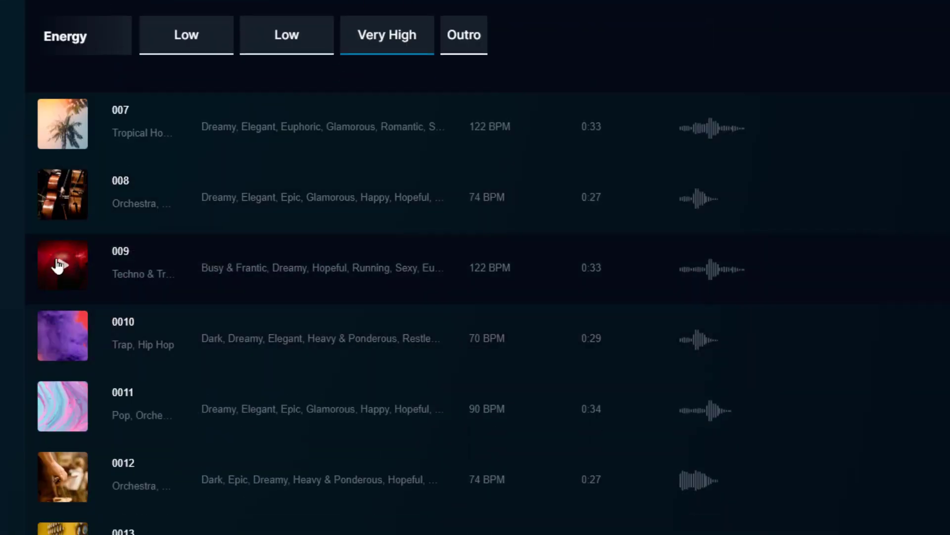
left_click(129, 285)
scroll(265, 344, "down", 5)
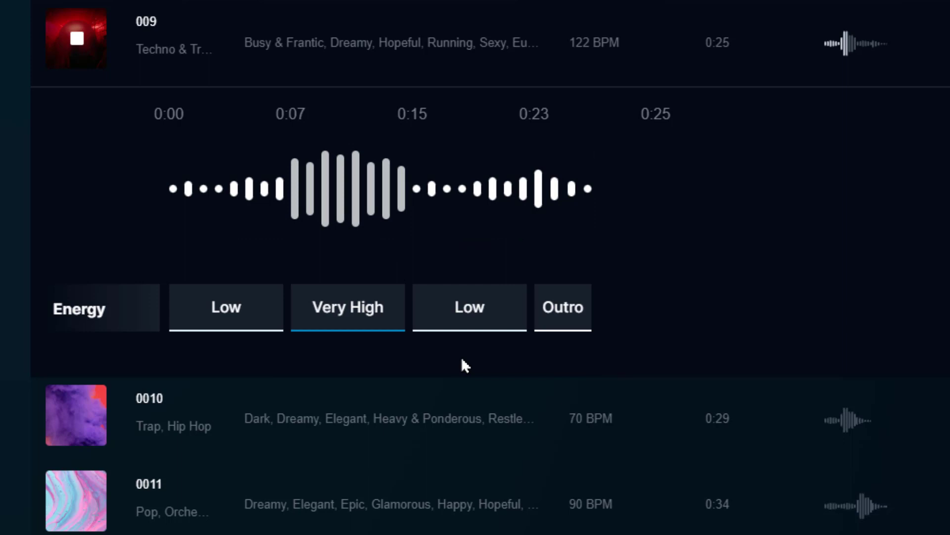
left_click(84, 47)
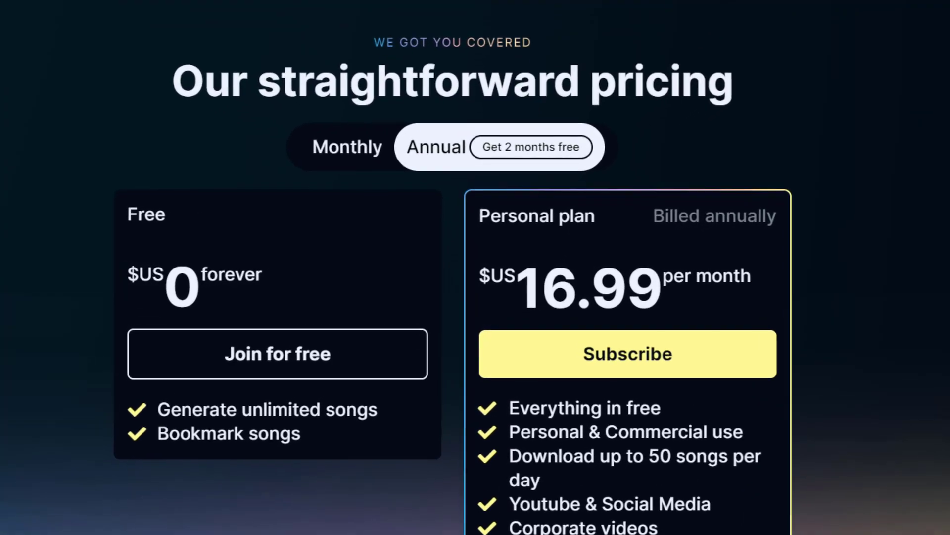
Review plan details under monthly billing: Free plan's unlimited songs, $19.99 Personal price, 50 songs/day.
left_click_drag(313, 79, 810, 76)
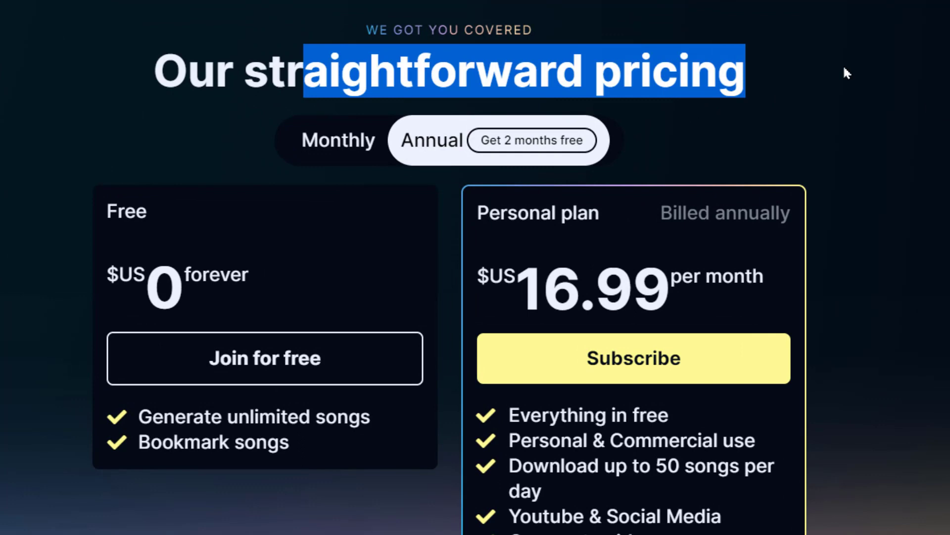
left_click(846, 73)
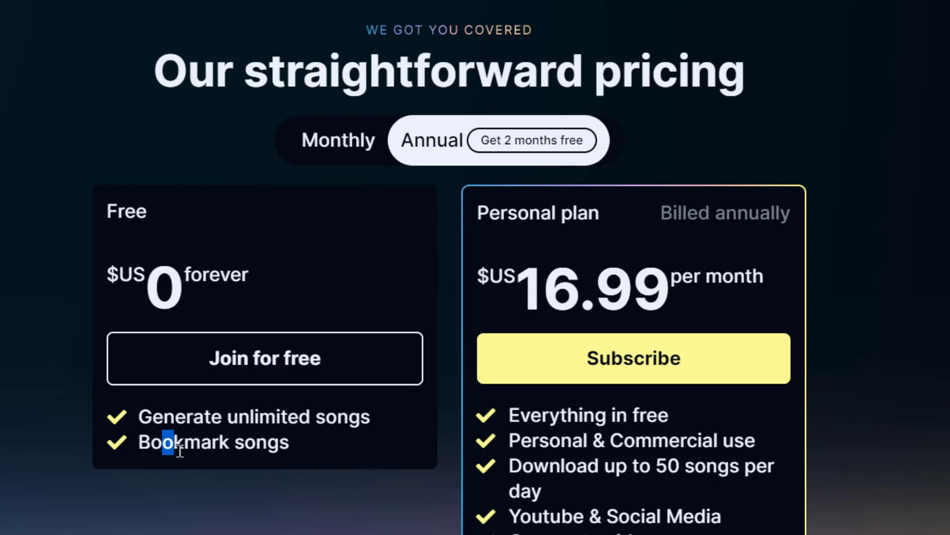
left_click_drag(207, 419, 356, 432)
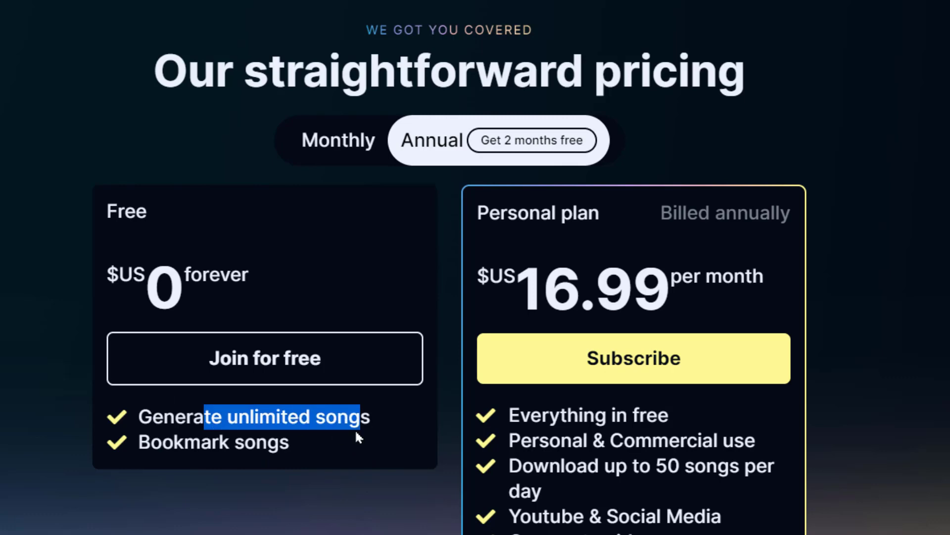
left_click(339, 140)
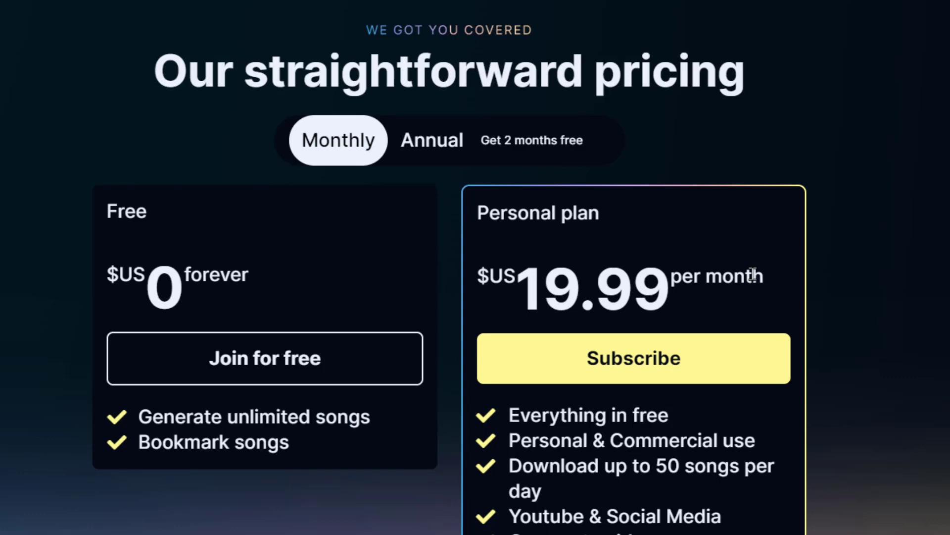
double_click(591, 287)
left_click(712, 227)
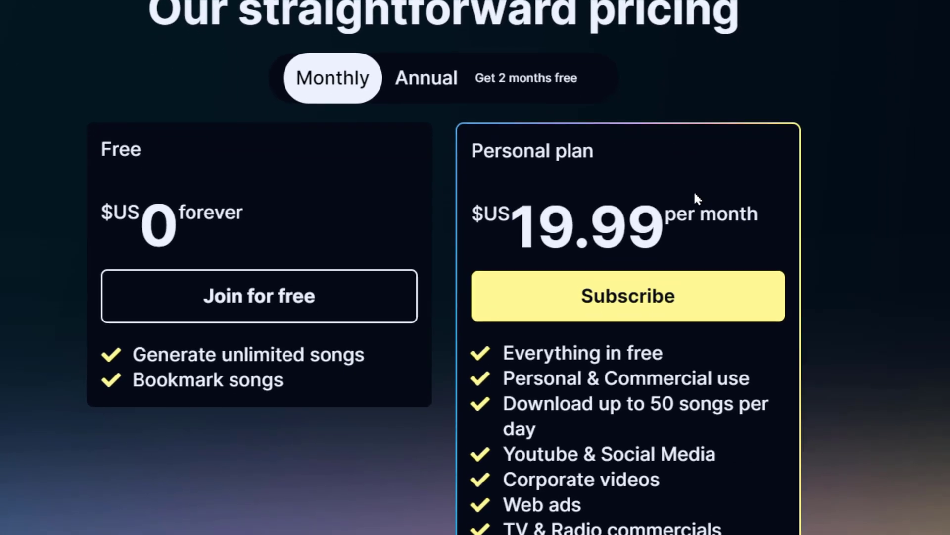
left_click_drag(500, 80, 544, 80)
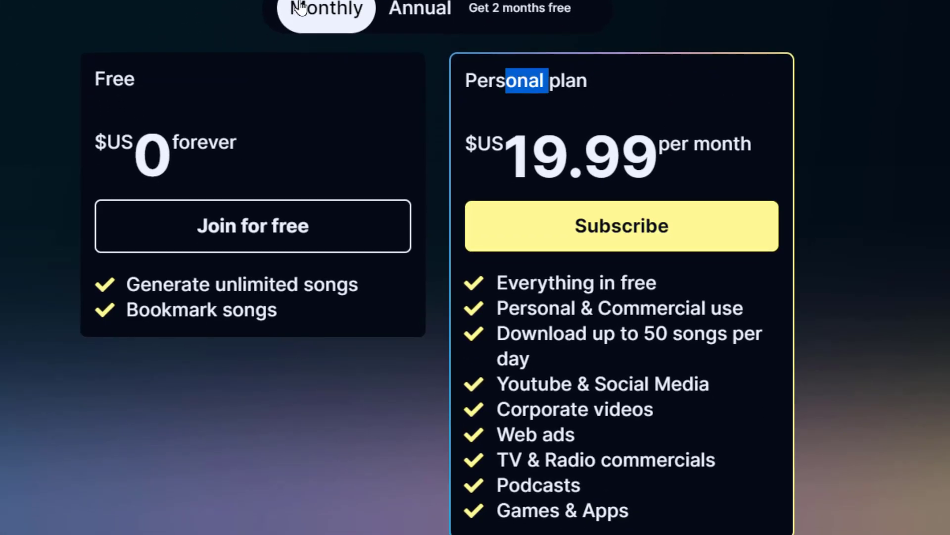
left_click_drag(655, 335, 755, 334)
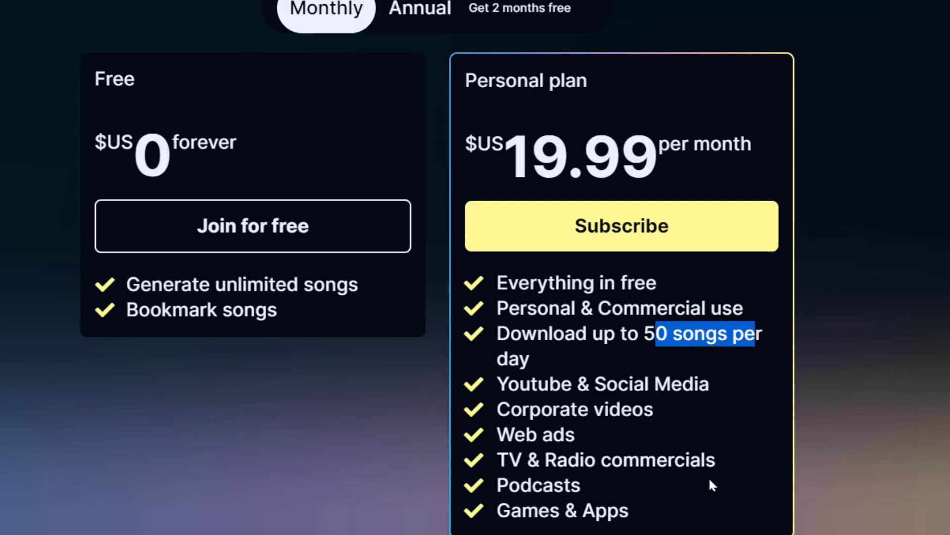
Switch pricing to annual billing and scroll to the permanent license section.
scroll(810, 324, "down", 2)
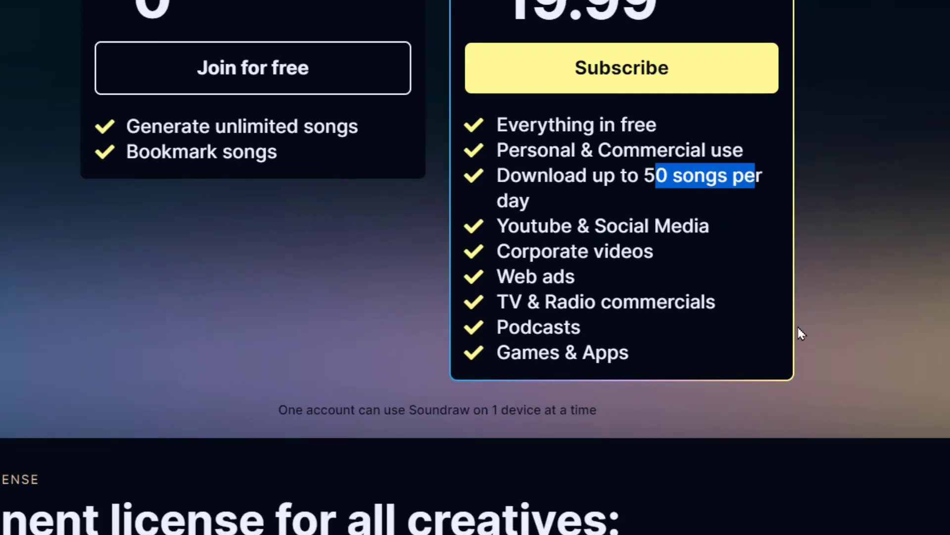
scroll(798, 329, "up", 4)
left_click(422, 163)
scroll(798, 243, "down", 1)
scroll(802, 246, "down", 3)
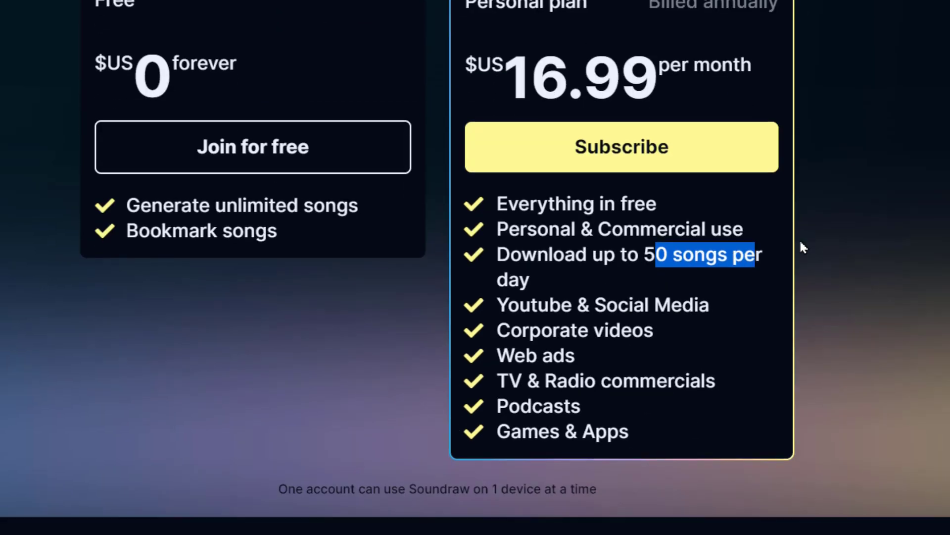
scroll(871, 237, "down", 6)
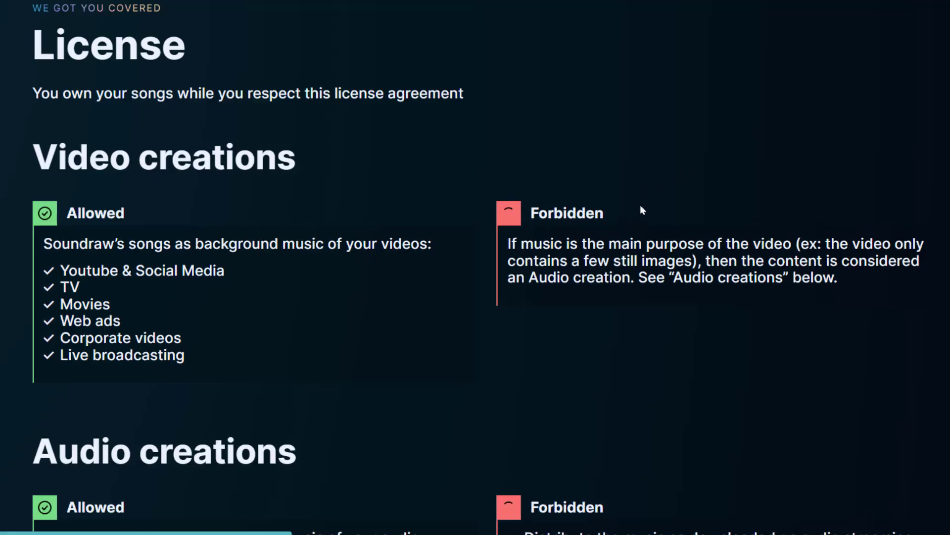
scroll(643, 205, "down", 1)
scroll(642, 203, "down", 1)
scroll(641, 203, "up", 1)
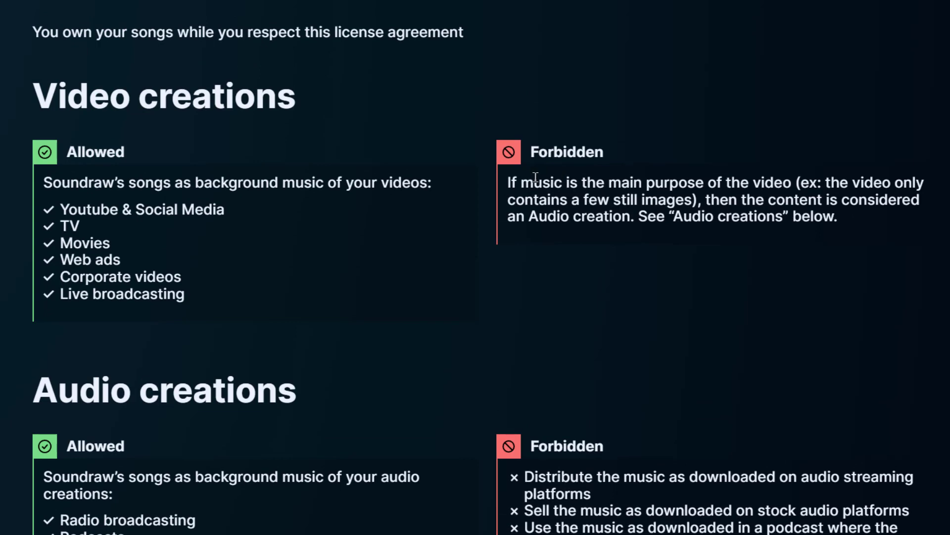
scroll(492, 182, "down", 1)
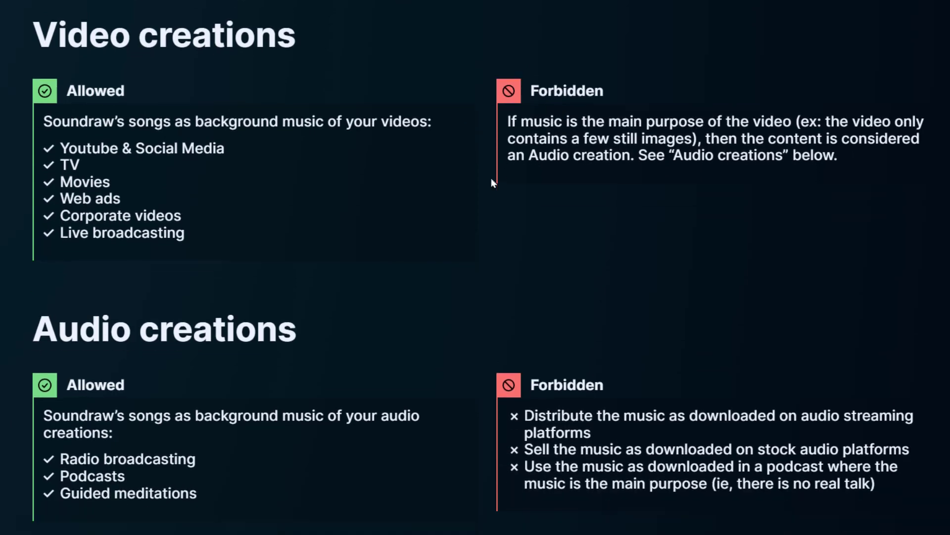
left_click_drag(563, 122, 711, 122)
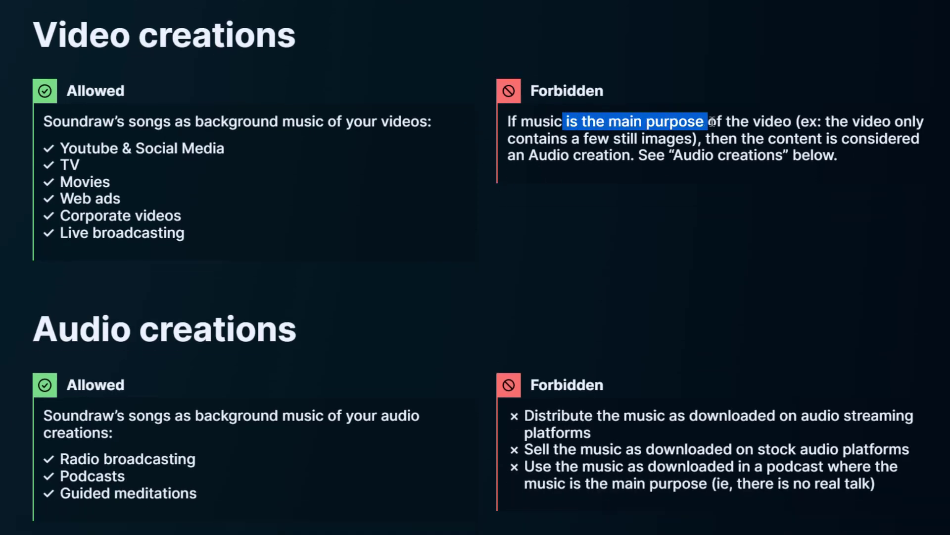
scroll(745, 269, "down", 2)
left_click_drag(585, 293, 810, 312)
left_click_drag(543, 327, 880, 344)
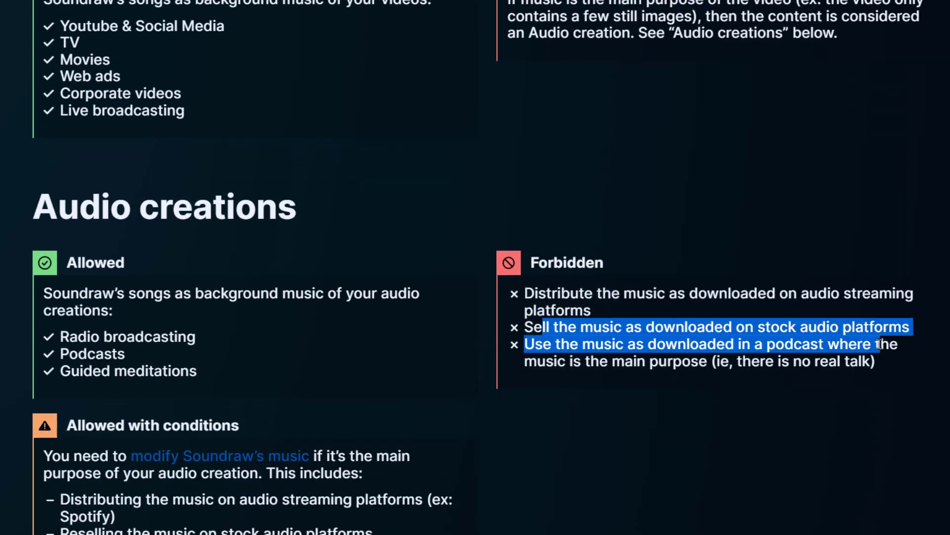
left_click(382, 360)
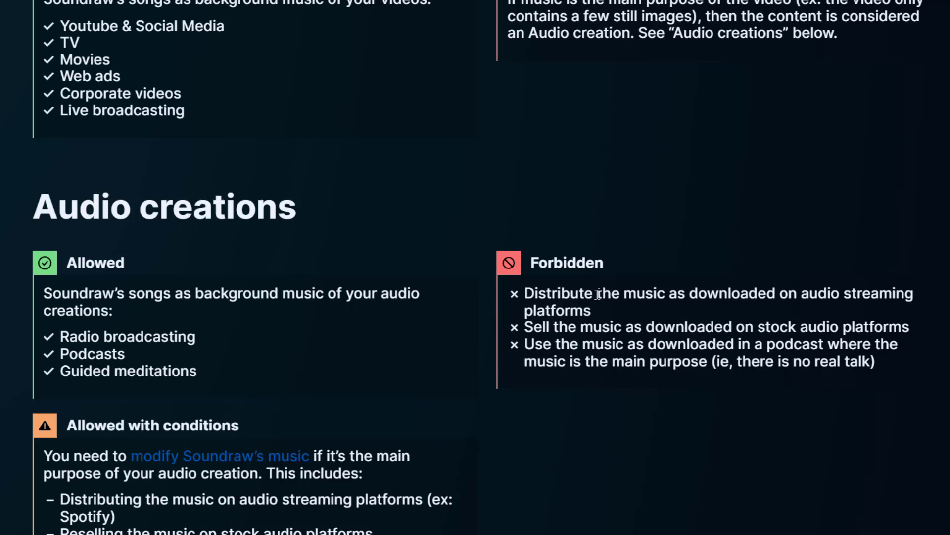
scroll(599, 295, "up", 2)
scroll(605, 297, "down", 4)
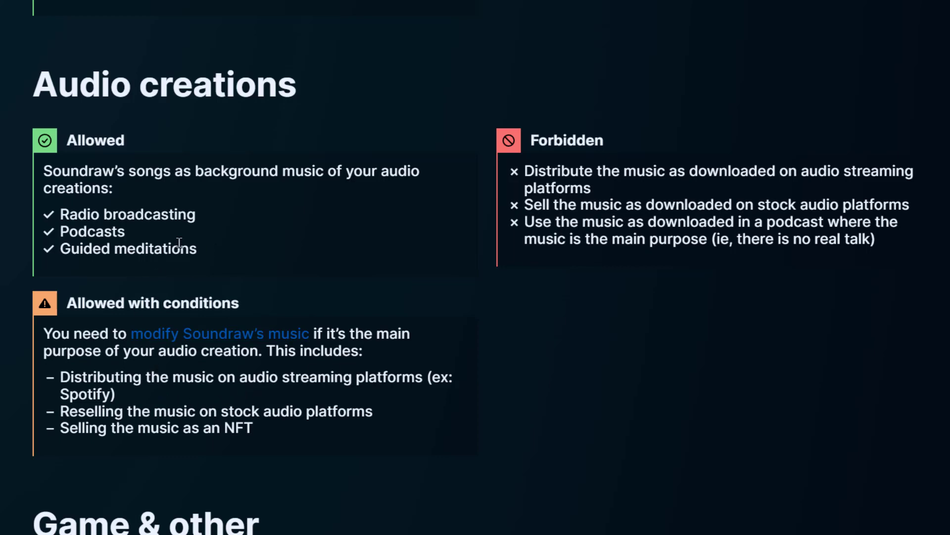
left_click_drag(198, 249, 60, 214)
scroll(275, 121, "up", 3)
left_click(188, 112)
left_click_drag(188, 112, 60, 26)
scroll(270, 144, "down", 5)
scroll(284, 153, "down", 3)
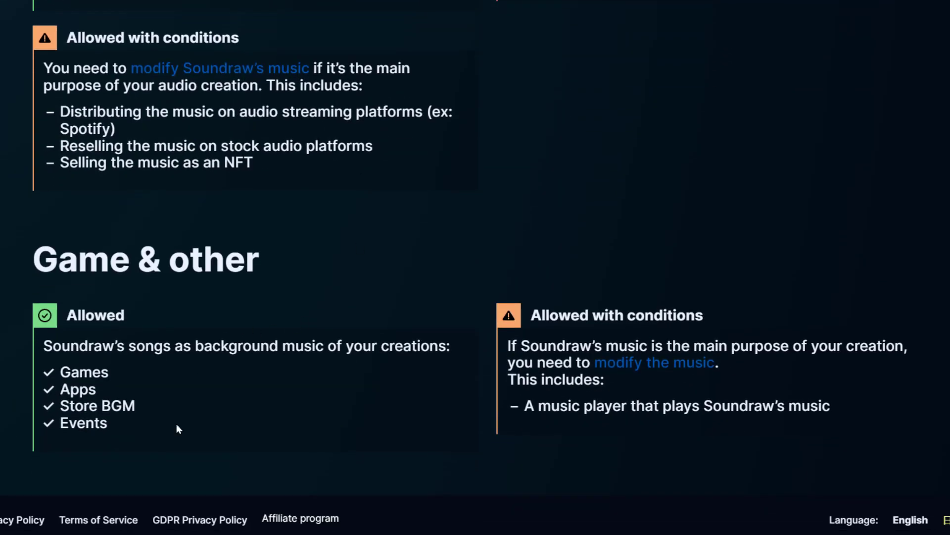
scroll(315, 382, "up", 10)
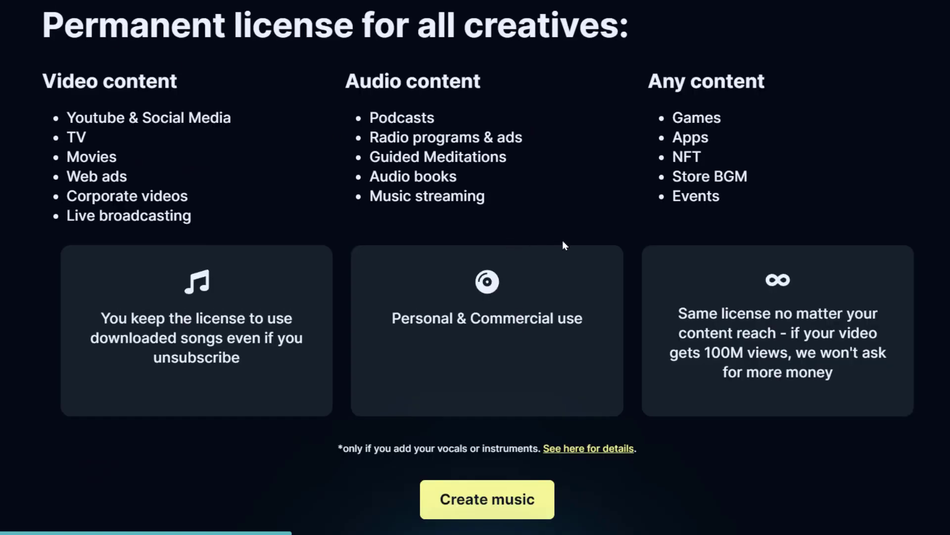
left_click_drag(711, 314, 892, 319)
left_click(911, 307)
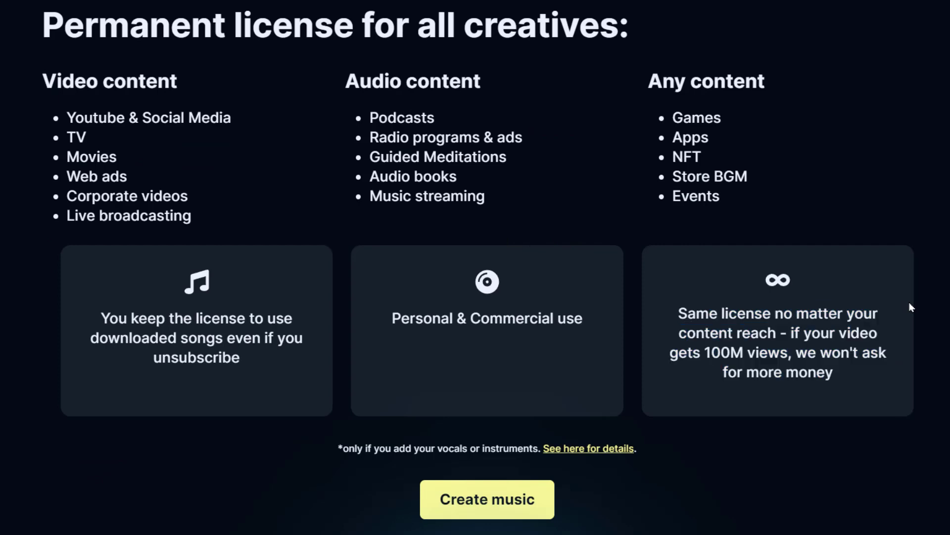
left_click_drag(227, 338, 280, 355)
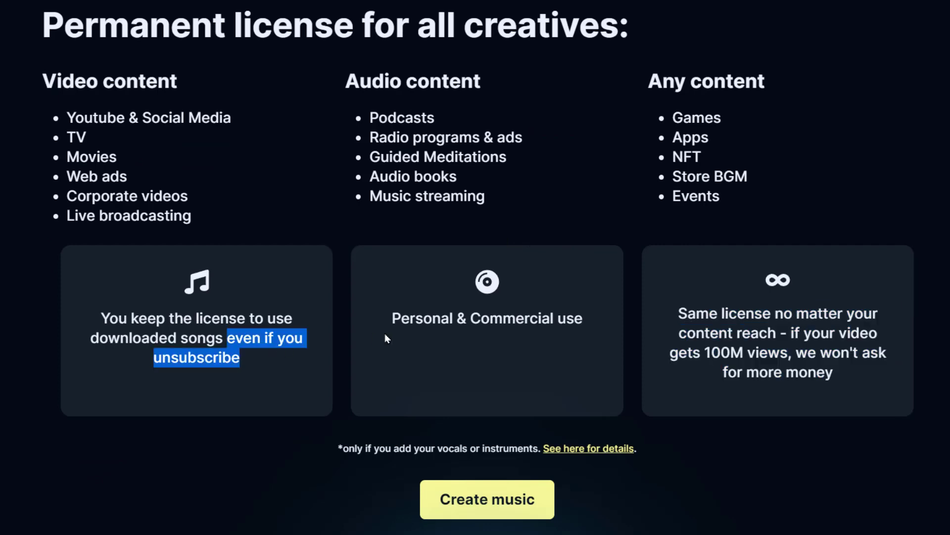
left_click_drag(395, 321, 580, 327)
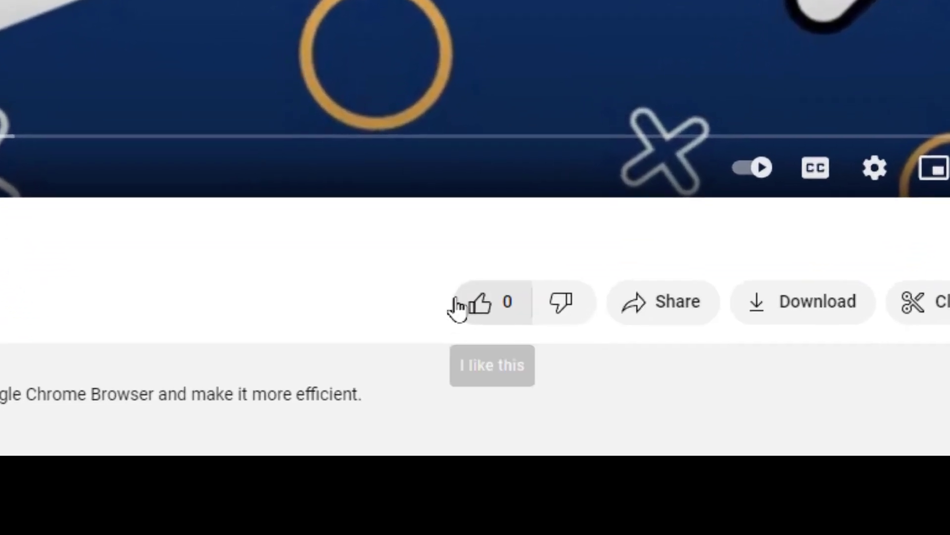
Like the video and subscribe to Tech Tuesdays with all notifications enabled.
left_click(458, 307)
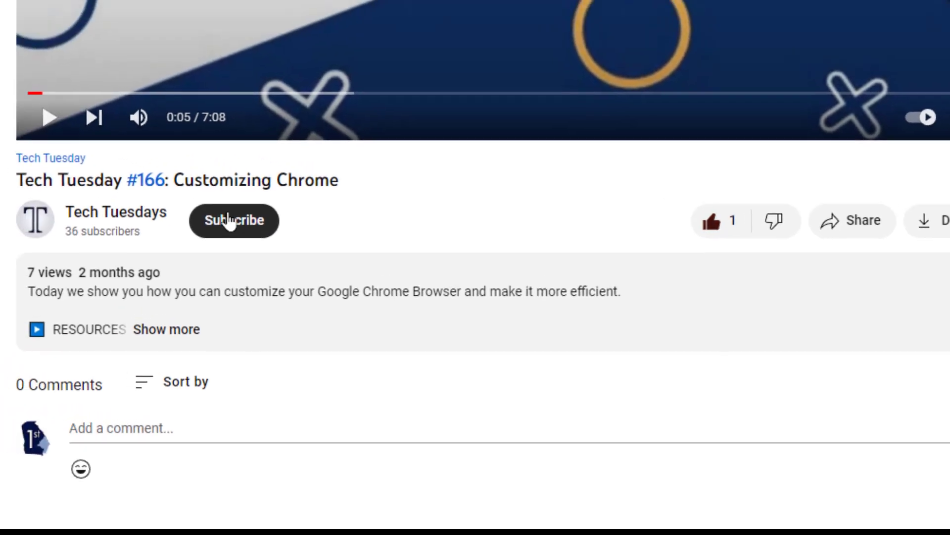
left_click(229, 221)
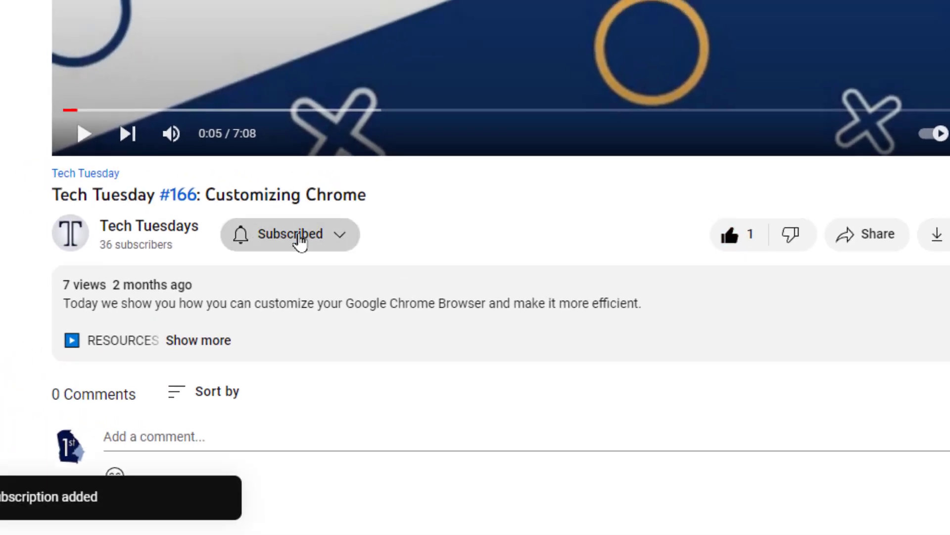
left_click(268, 226)
left_click(305, 284)
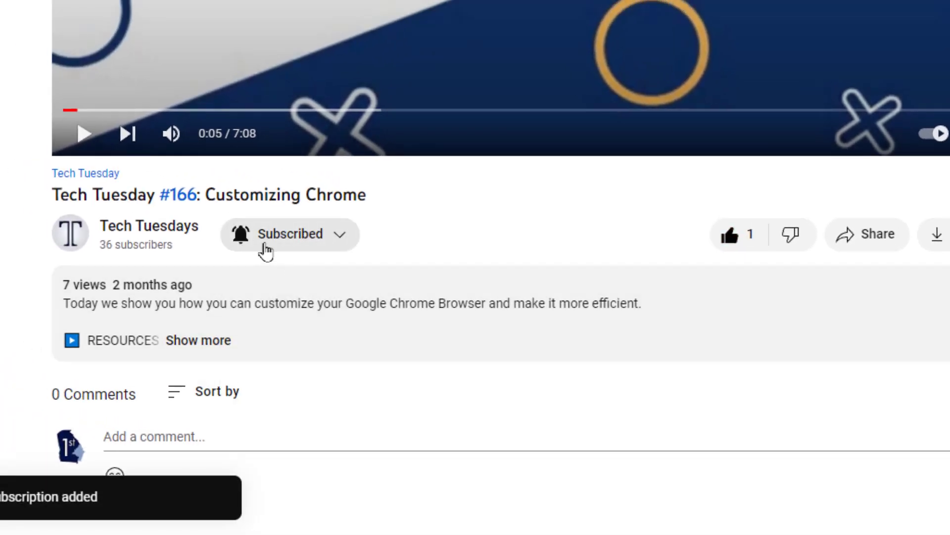
Draft the comment 'Need more spreadsheet videos!' and bring up the video's Share dialog.
scroll(776, 233, "down", 4)
left_click(232, 157)
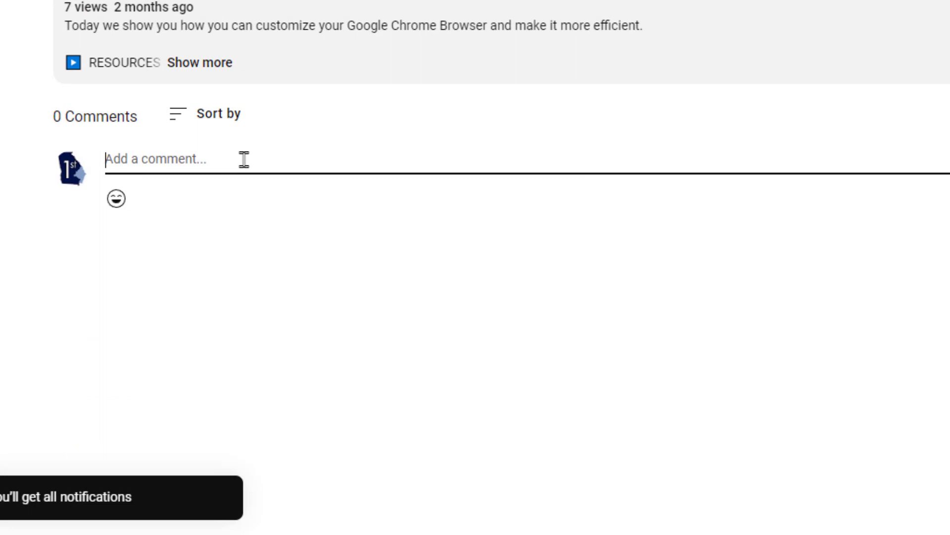
type("Need more spreadsheet videos!")
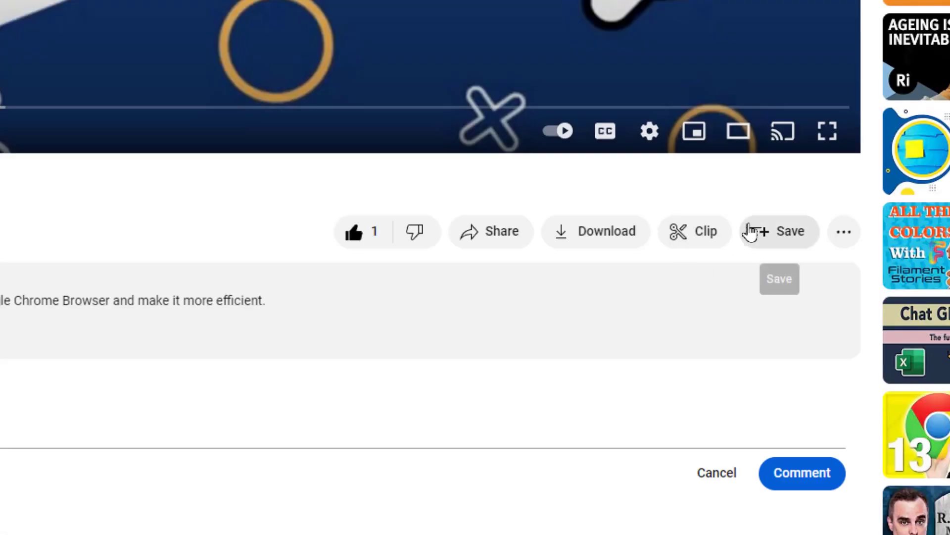
left_click(482, 233)
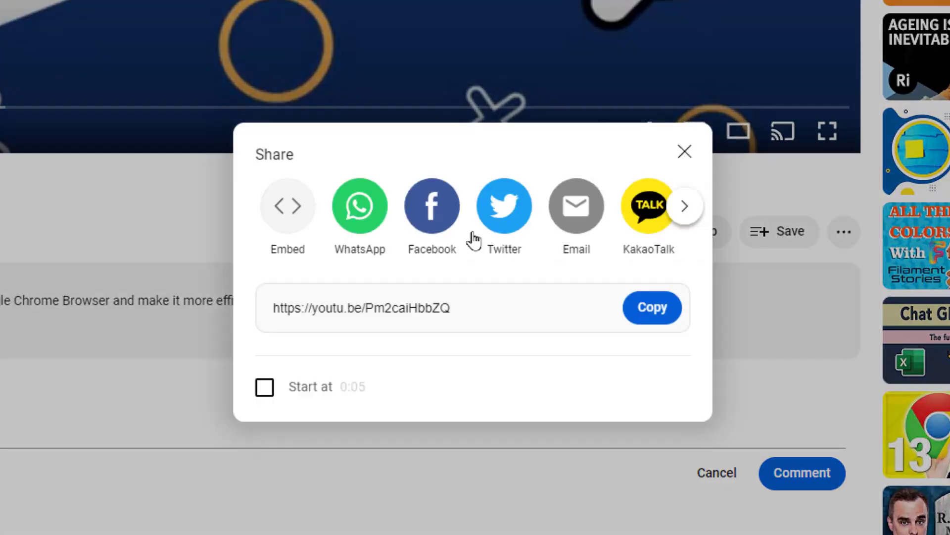